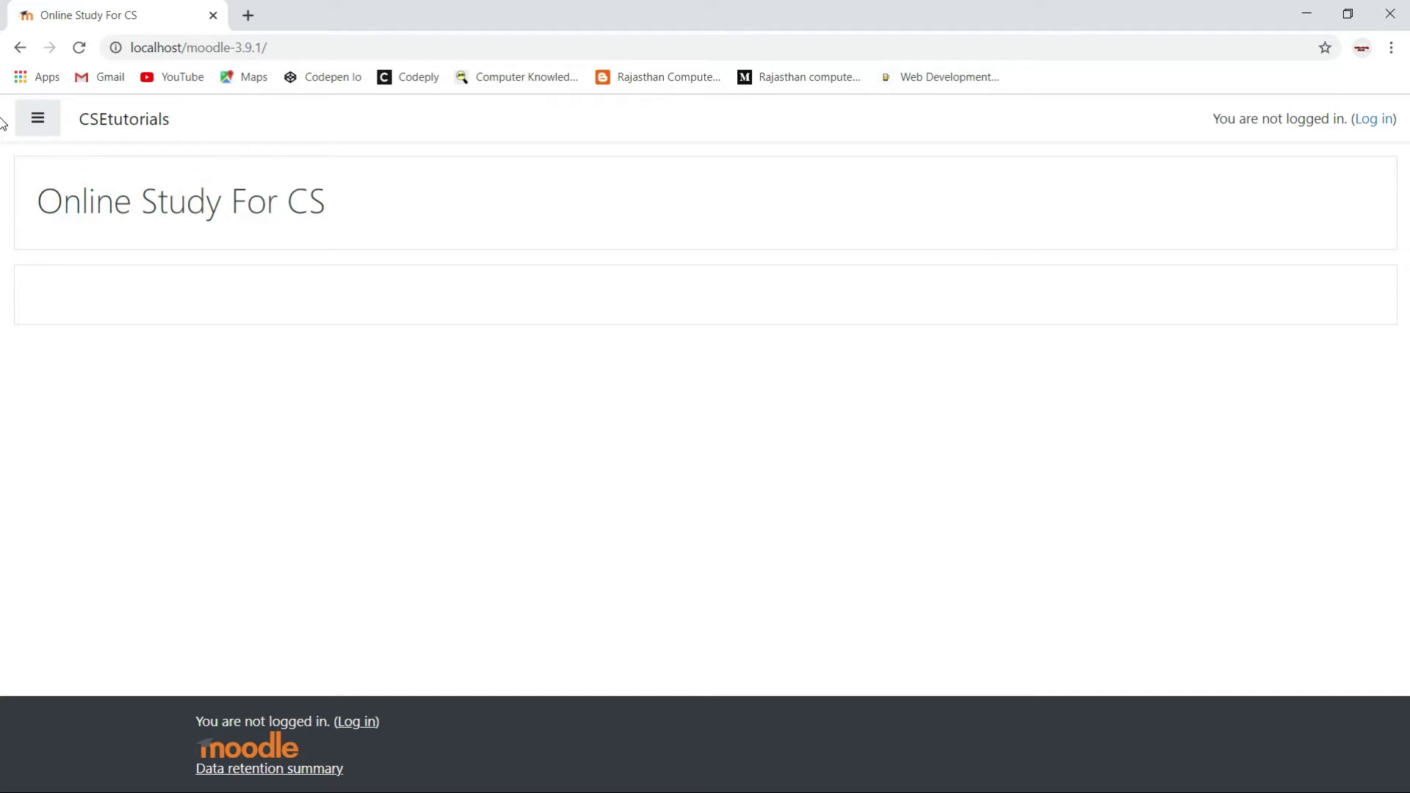
Log in to Moodle with the administrator account's username and password.
click(1370, 125)
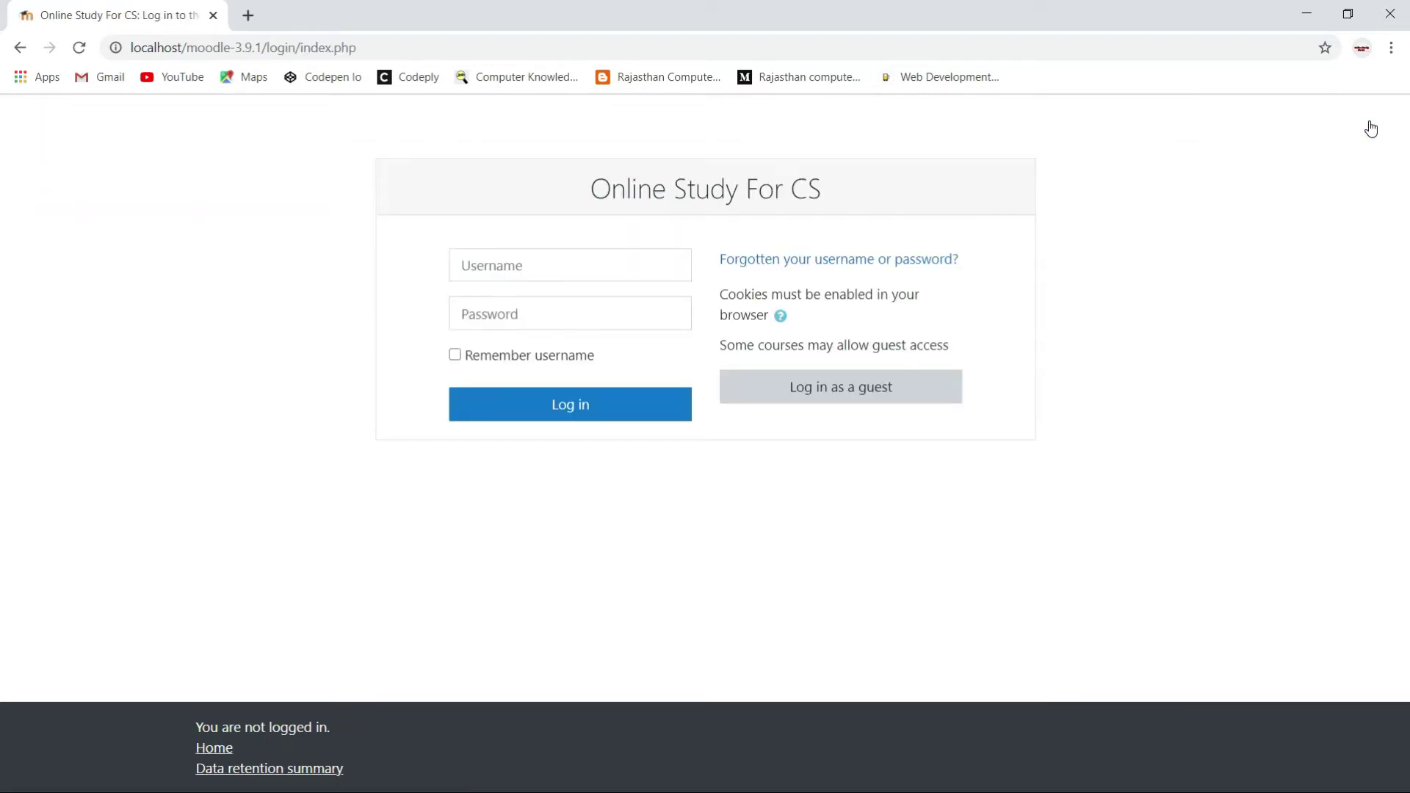
click(544, 268)
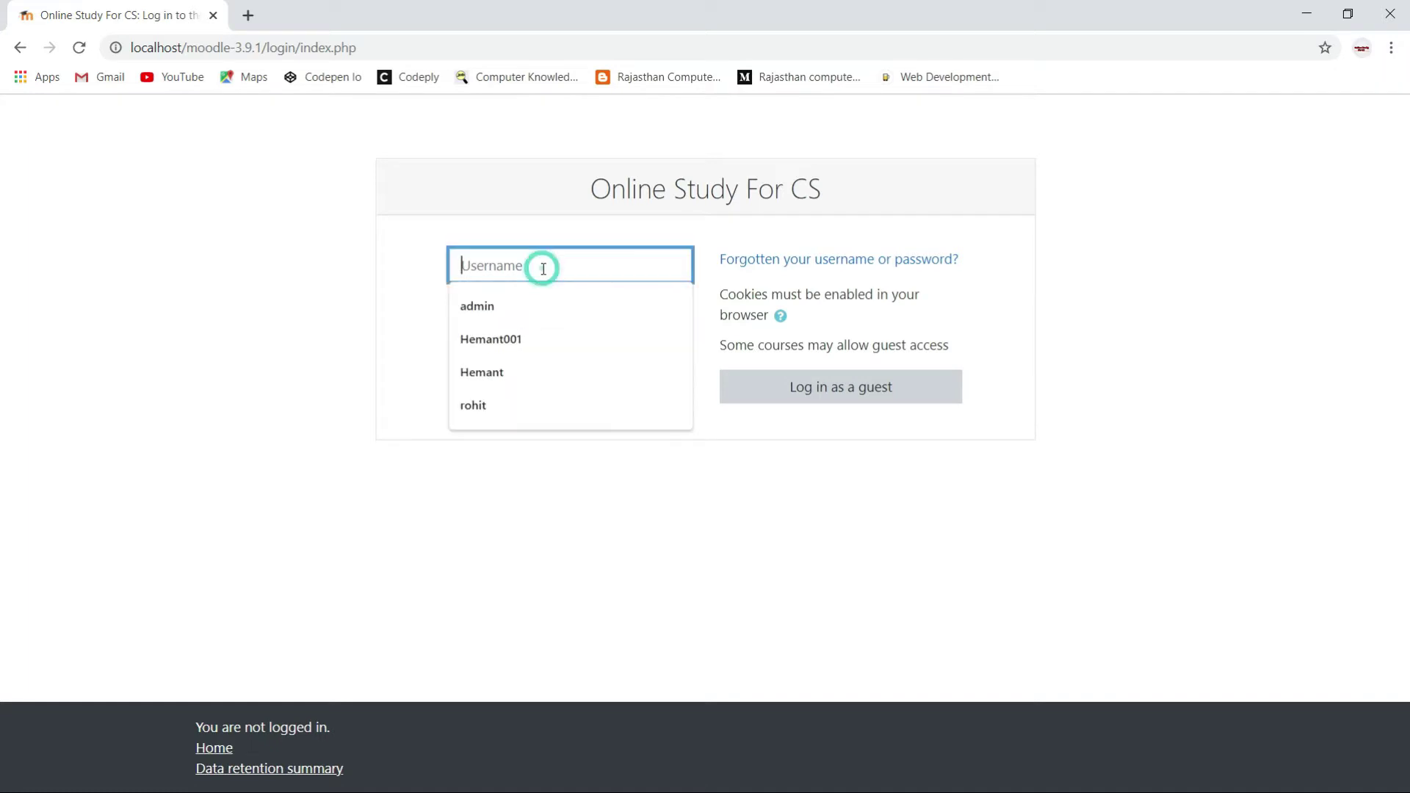
text(admin)
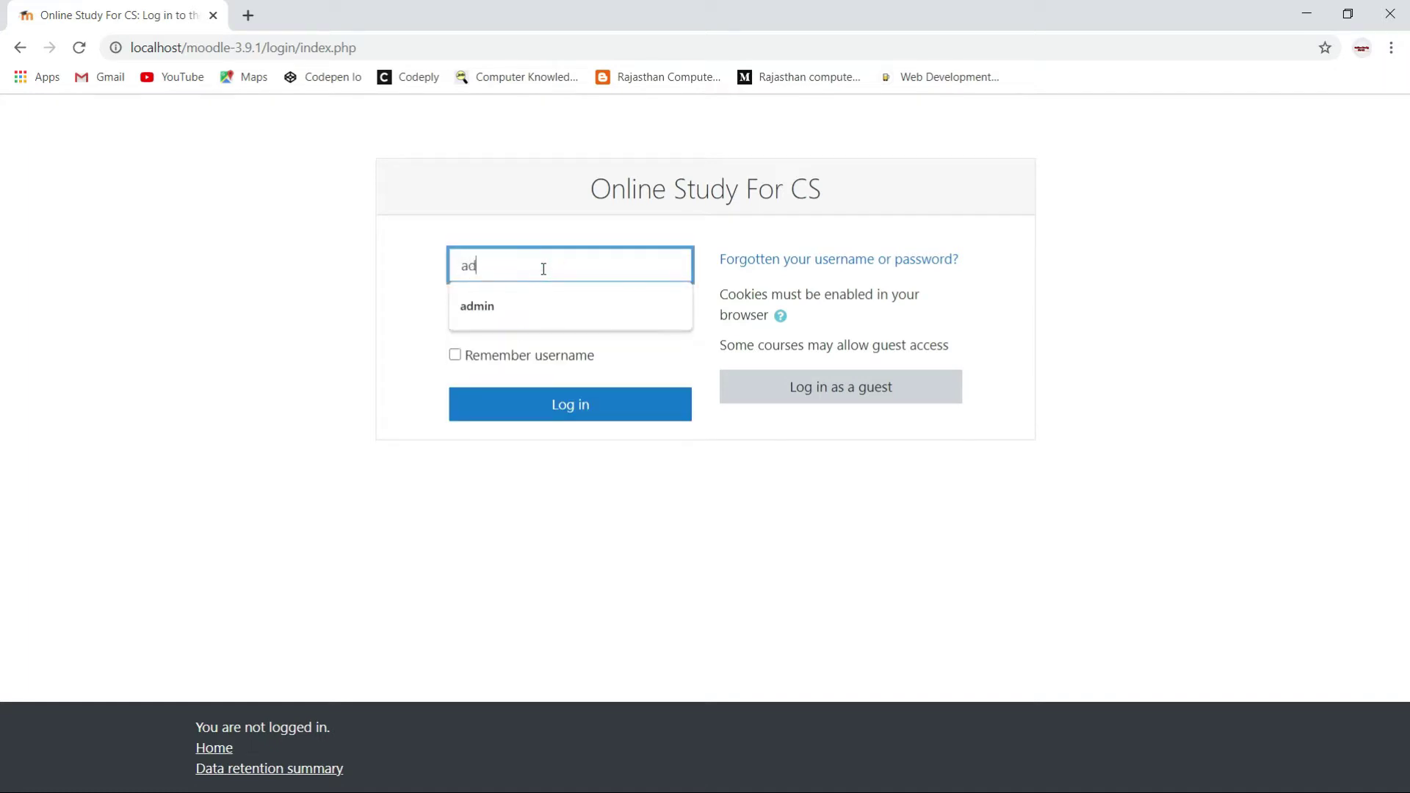
key(Tab)
text(*****)
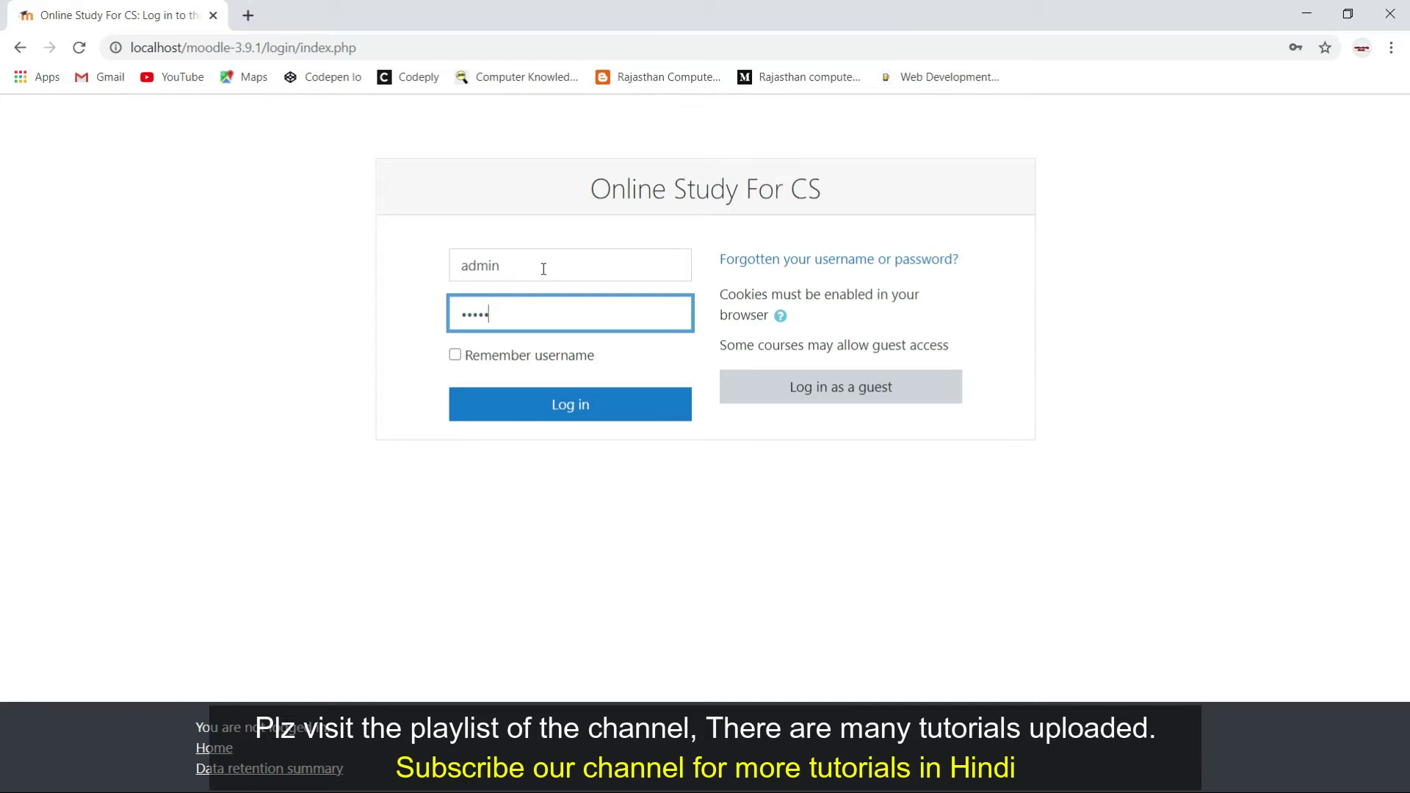
key(BackSpace)
key(BackSpace)
key(BackSpace)
key(BackSpace)
key(BackSpace)
text(*********)
click(562, 410)
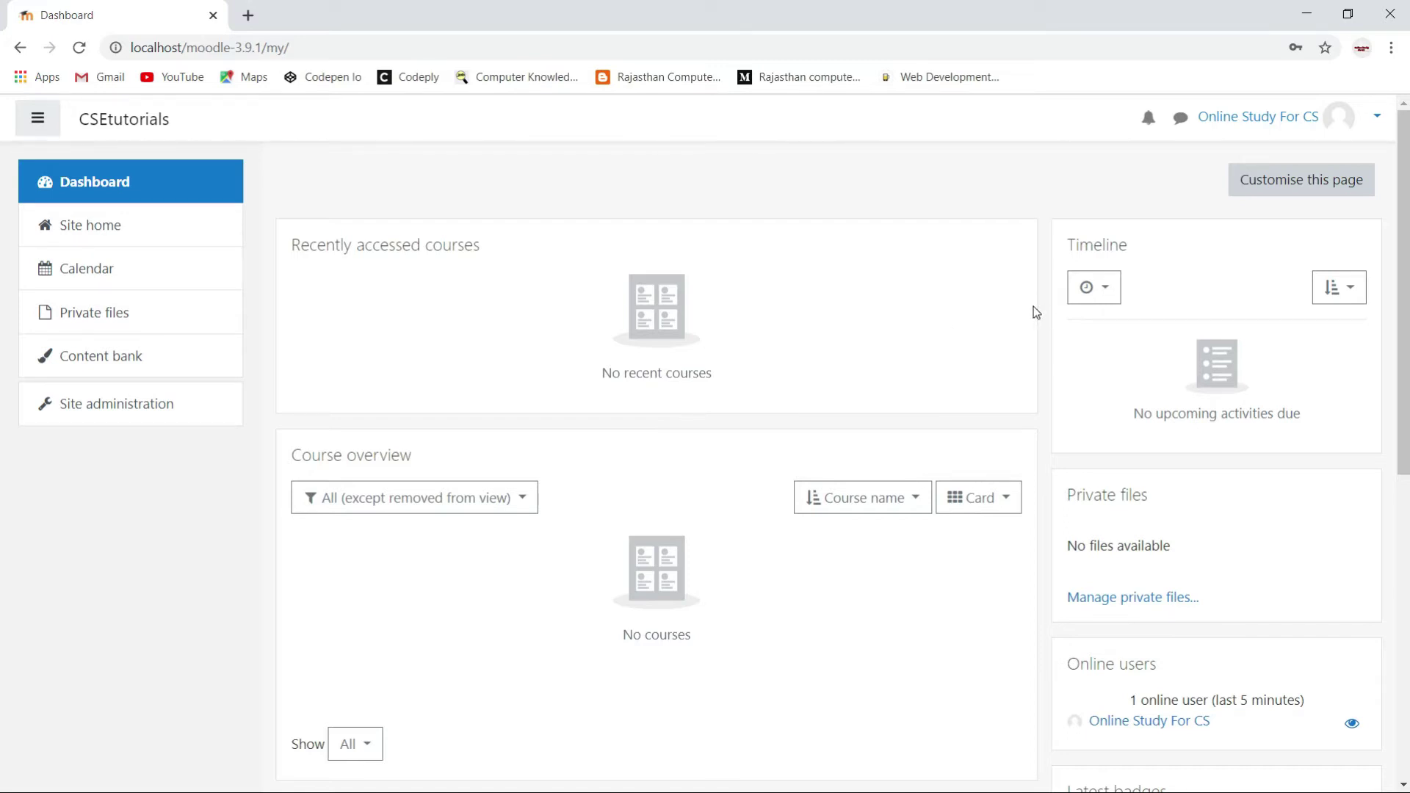
Turn on 'Customise this page' and show the Learning plans block's gear menu.
click(1293, 189)
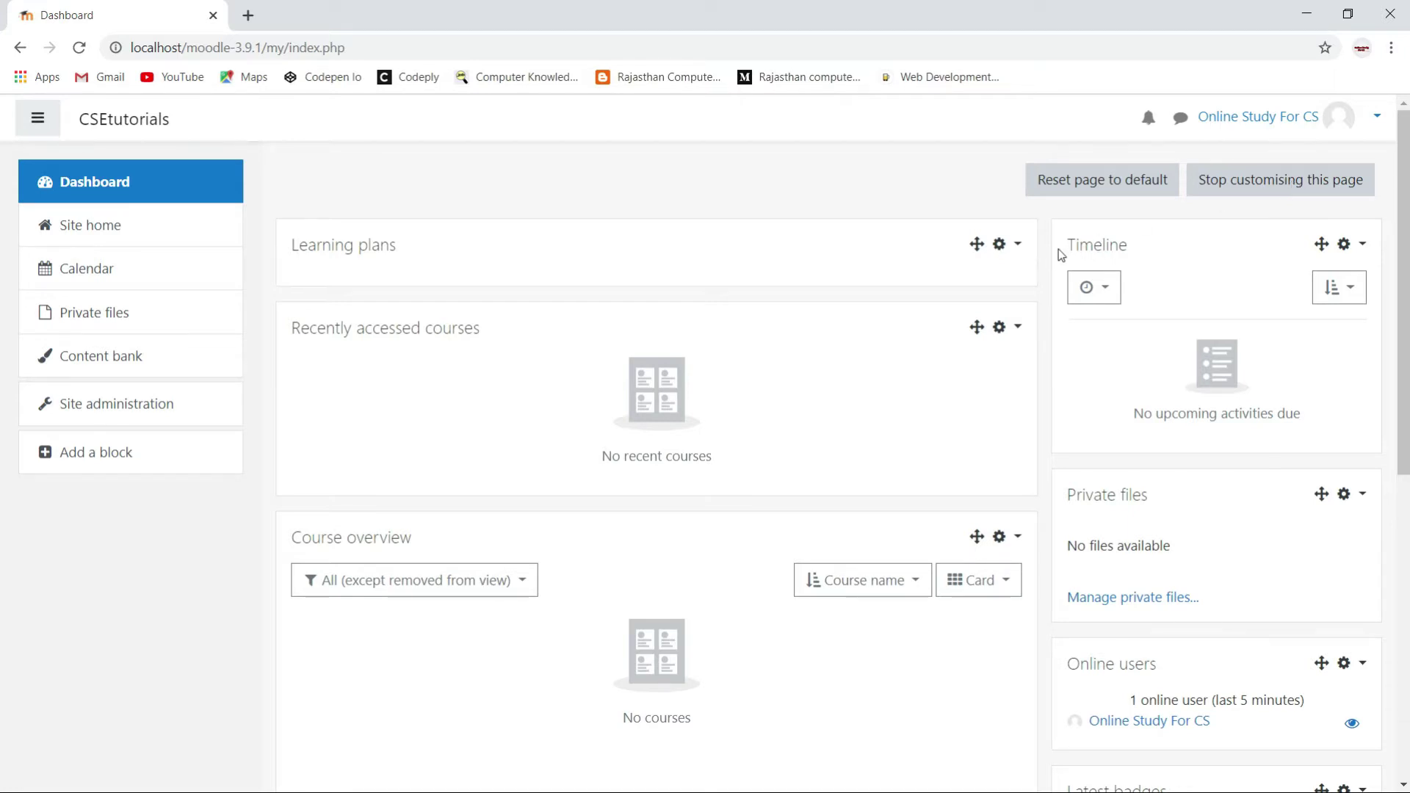
click(1018, 247)
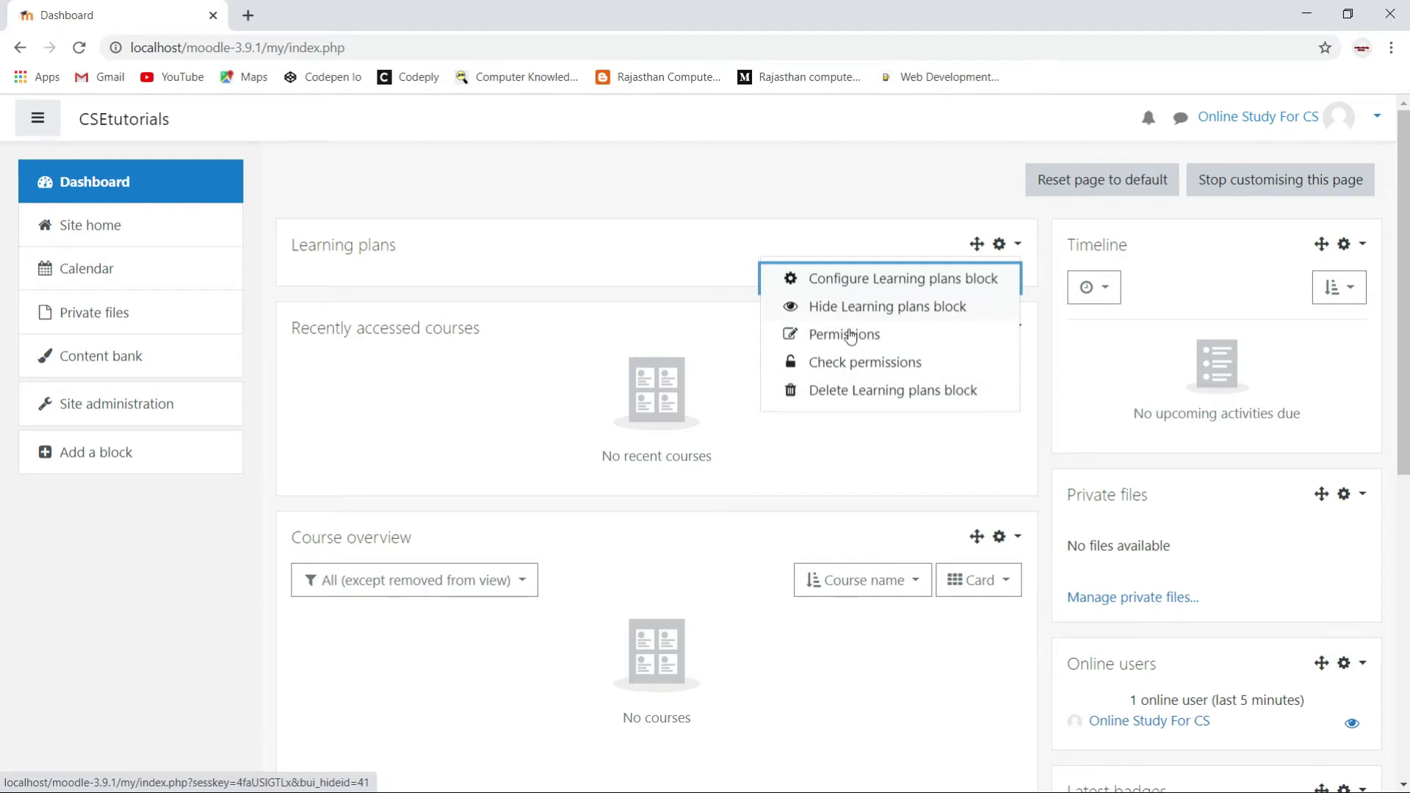
Delete the Learning plans block, then the Recently accessed courses block, confirming each.
click(835, 401)
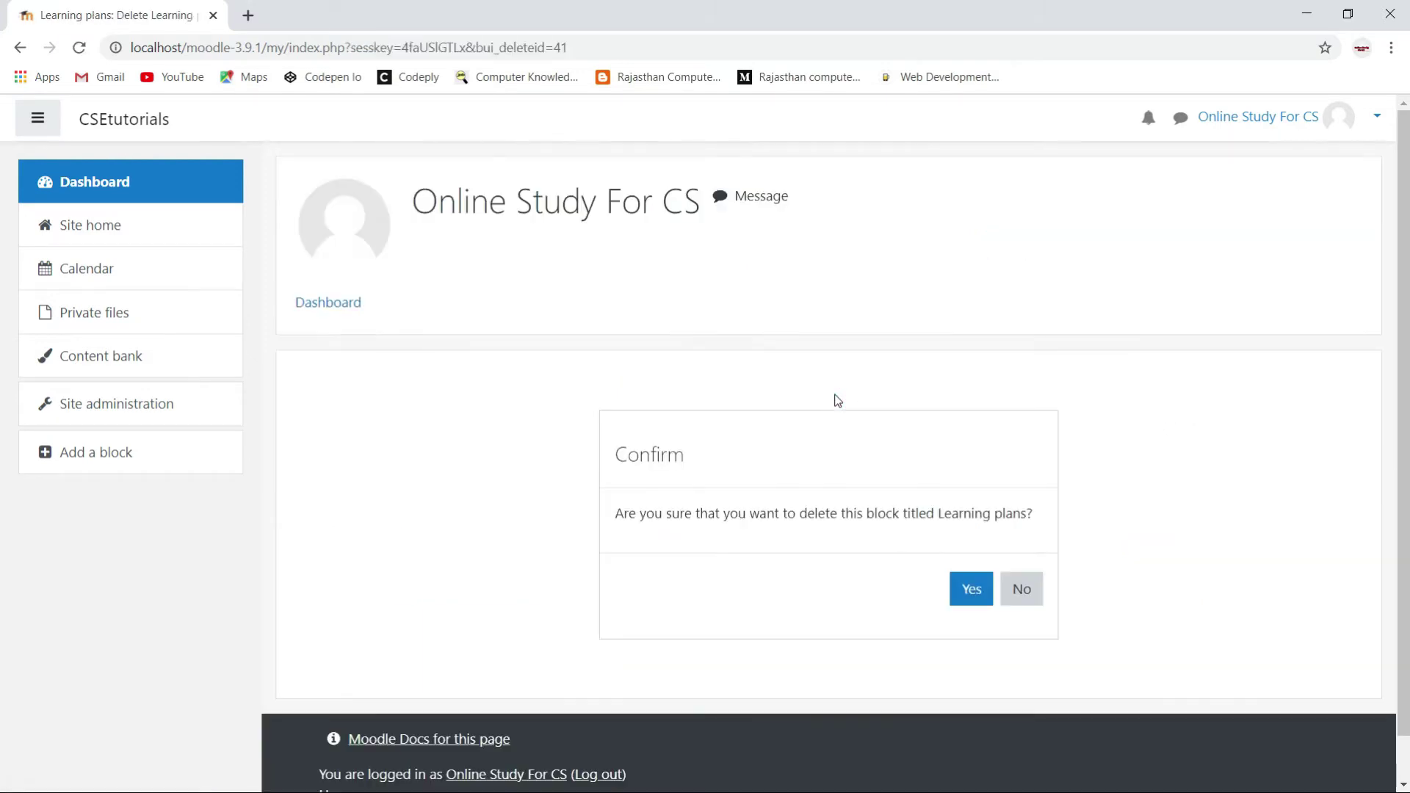
click(972, 594)
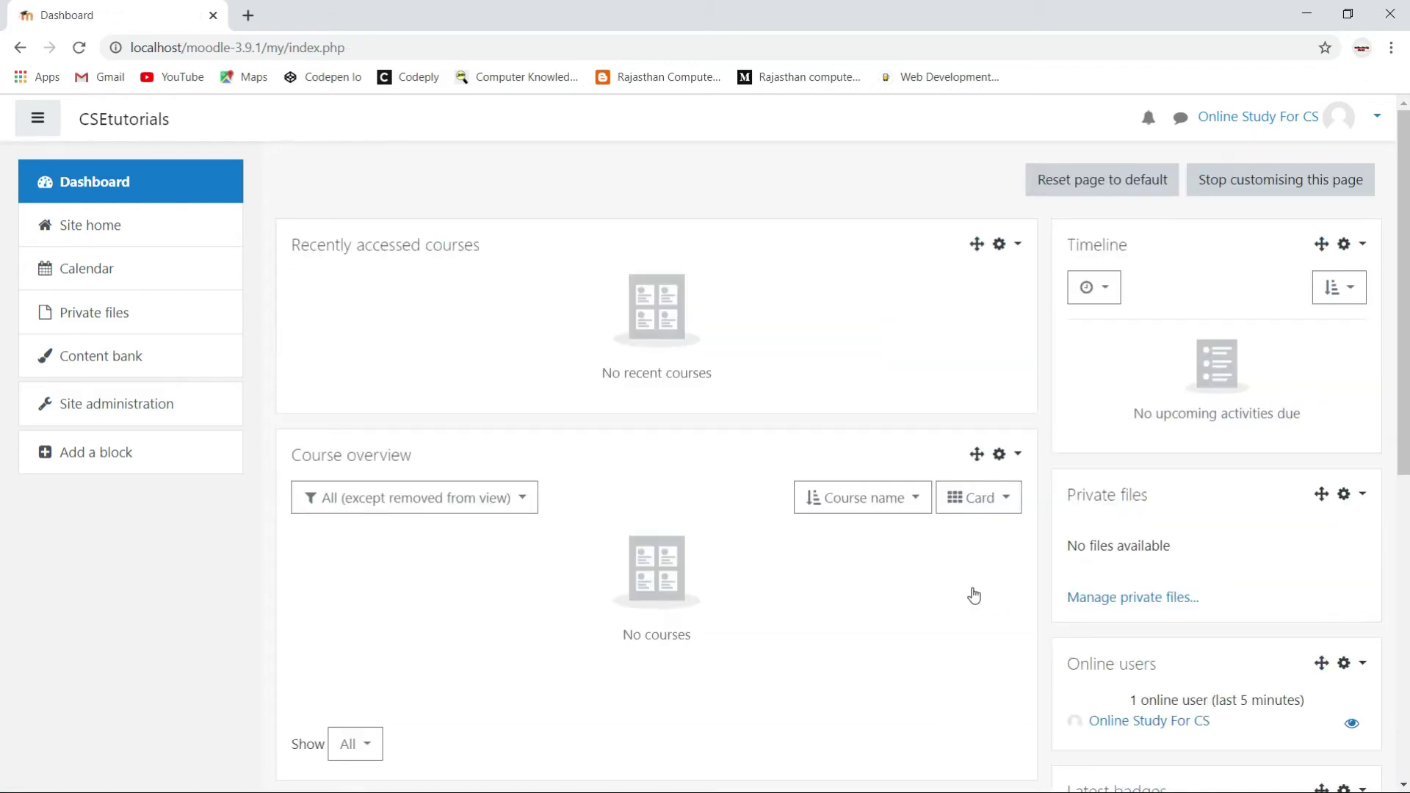
click(1017, 245)
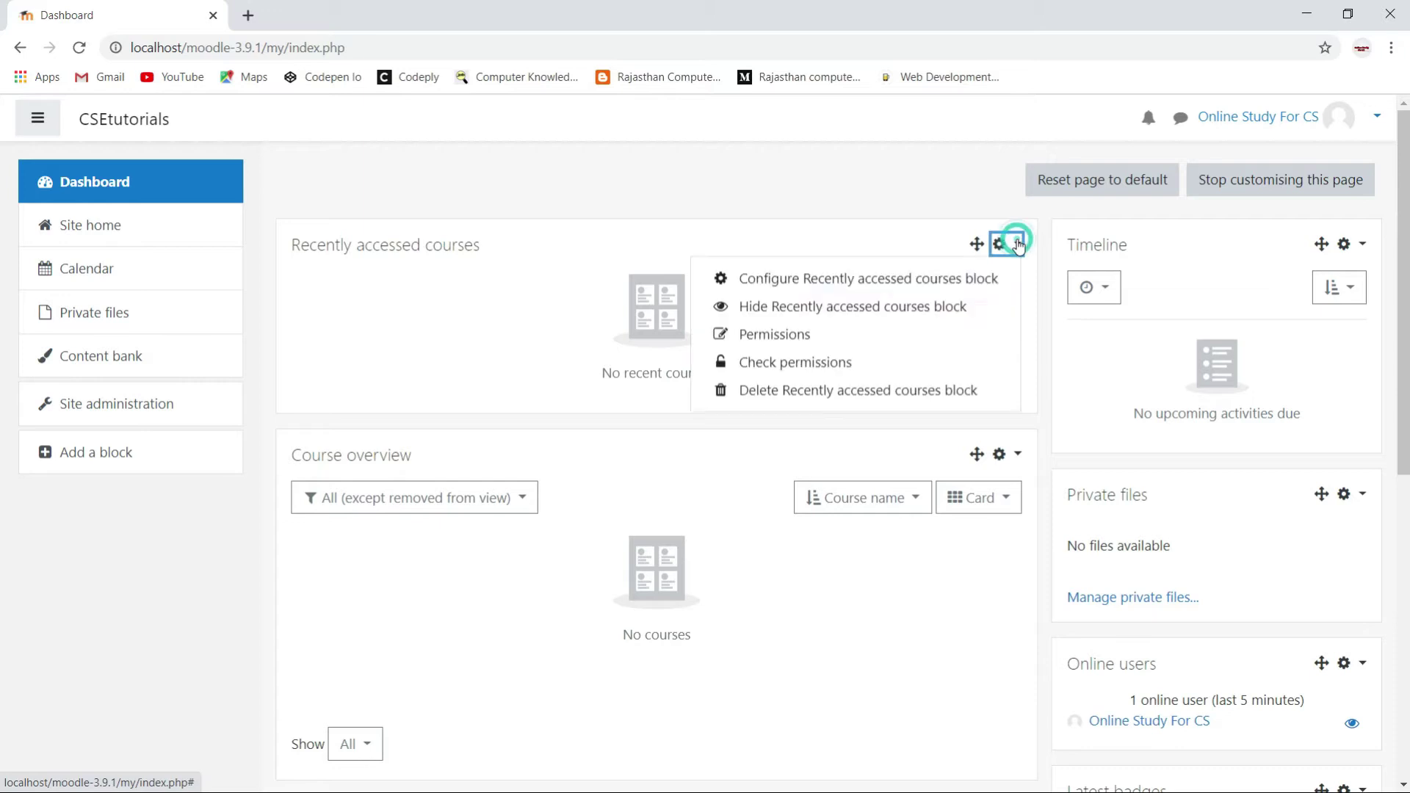
click(786, 398)
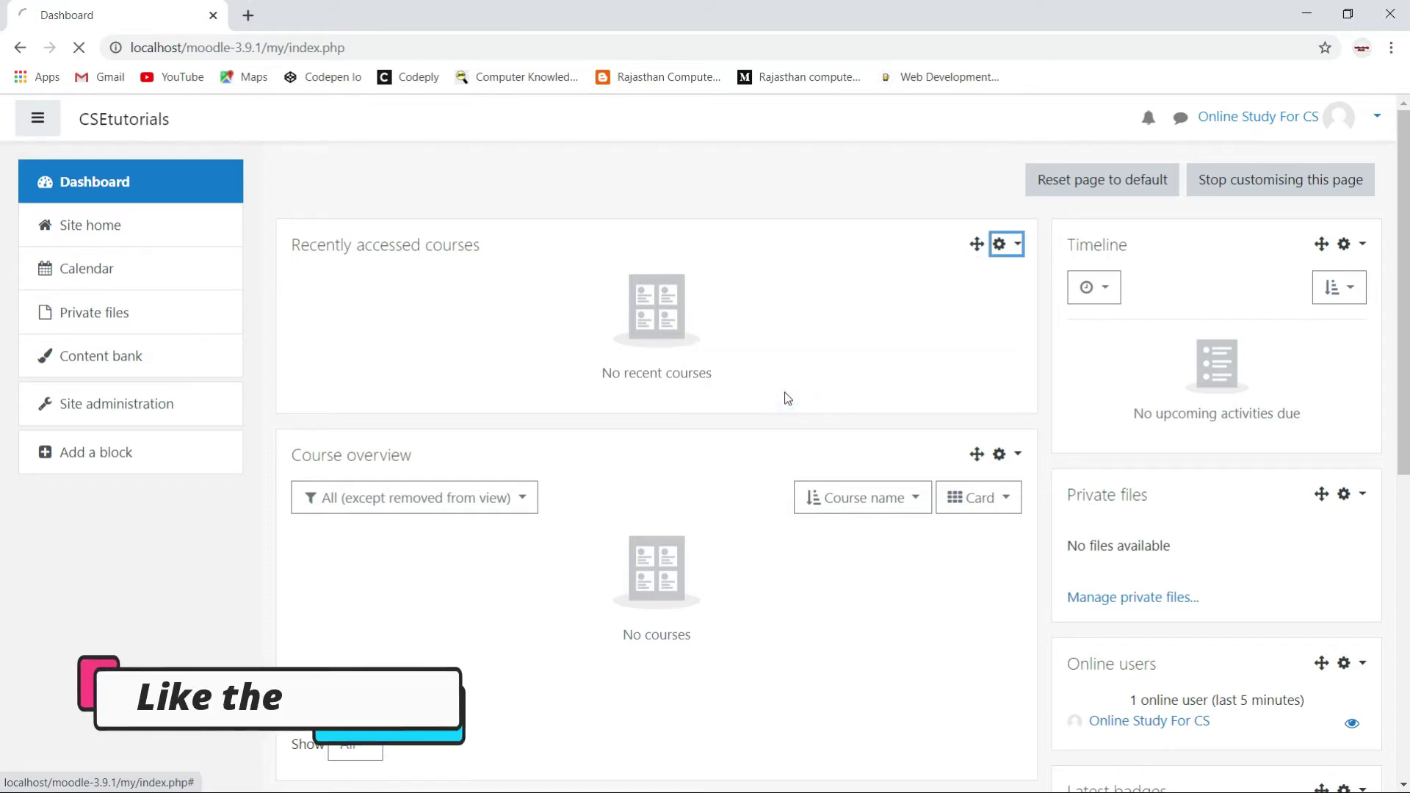
click(970, 621)
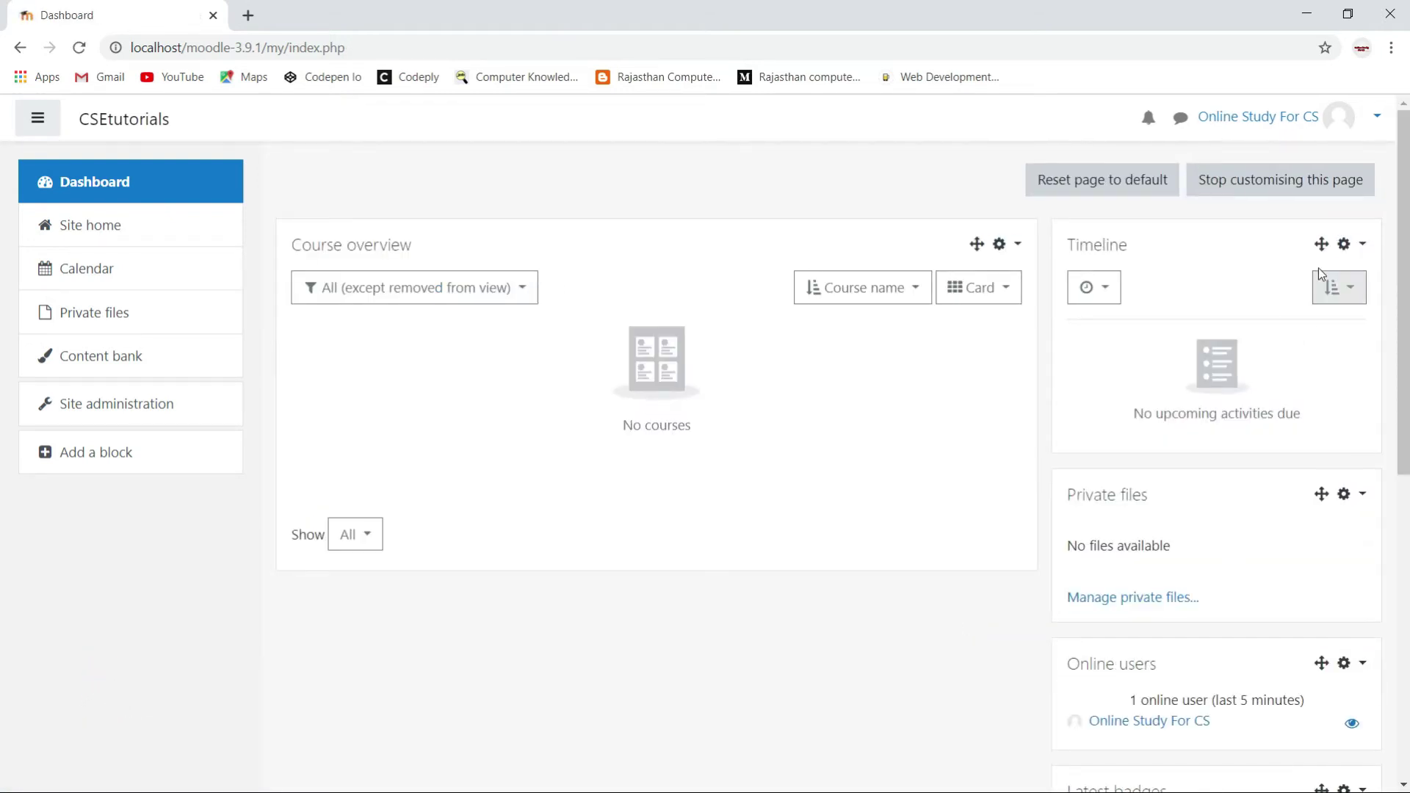
Delete the Timeline, Online users and Latest badges blocks, confirming each deletion.
click(1362, 250)
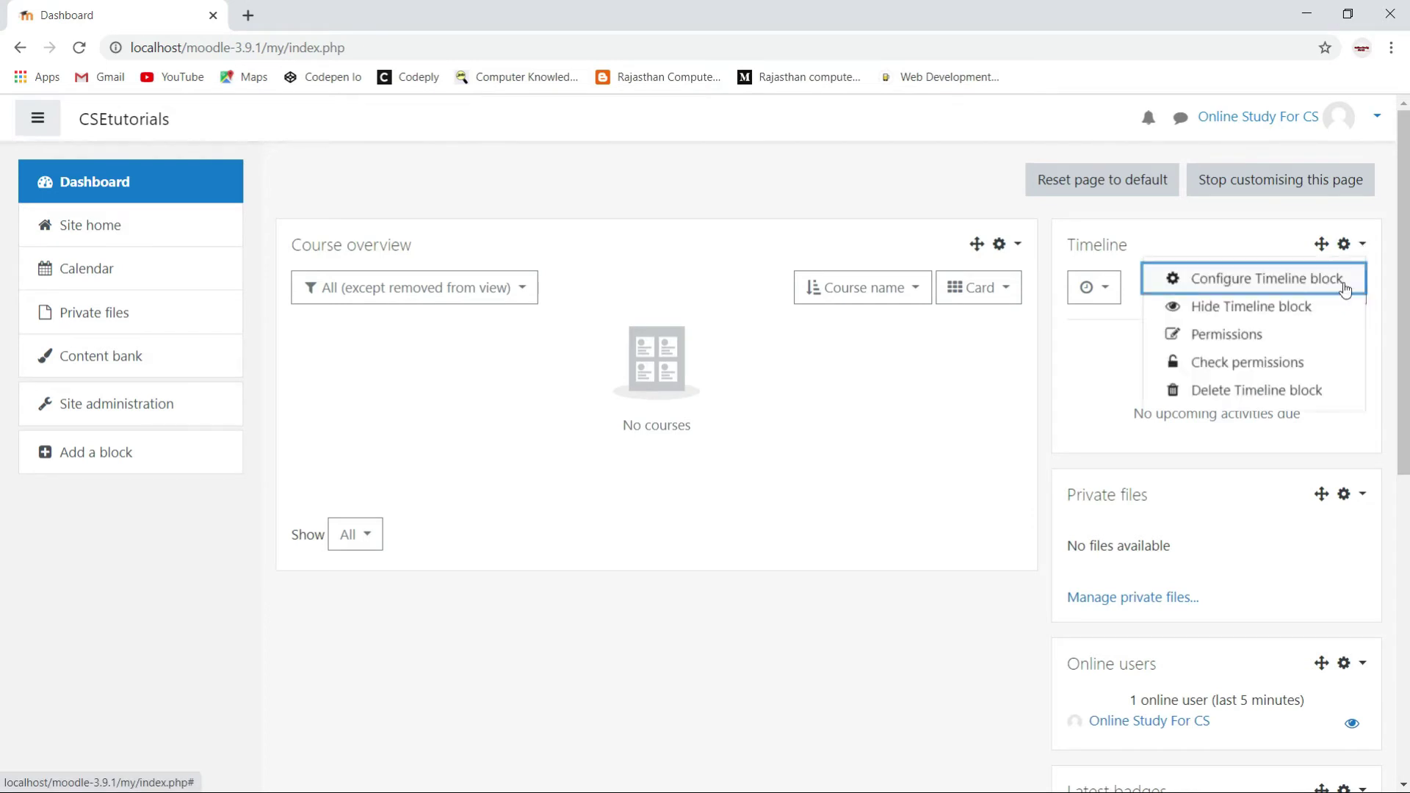
click(1276, 392)
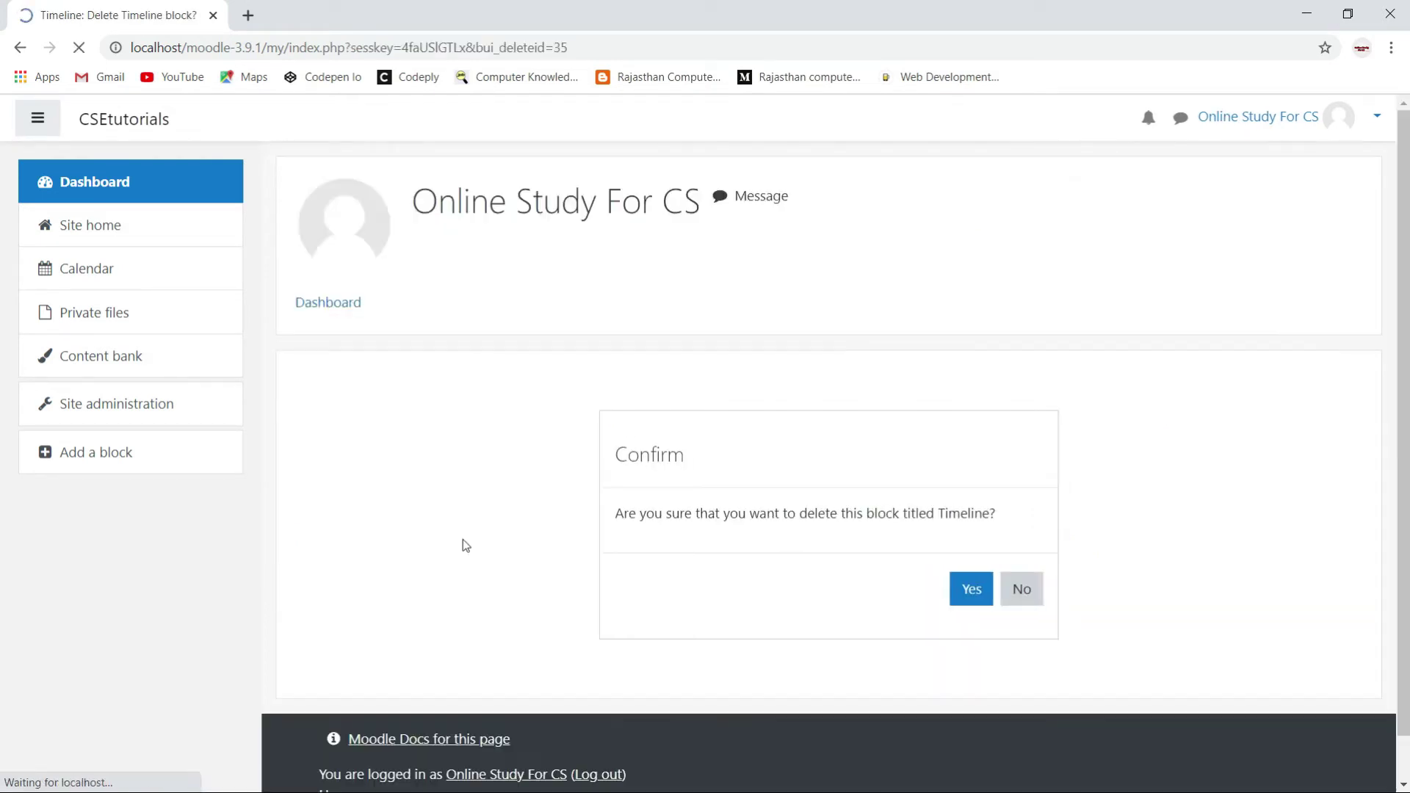
click(969, 590)
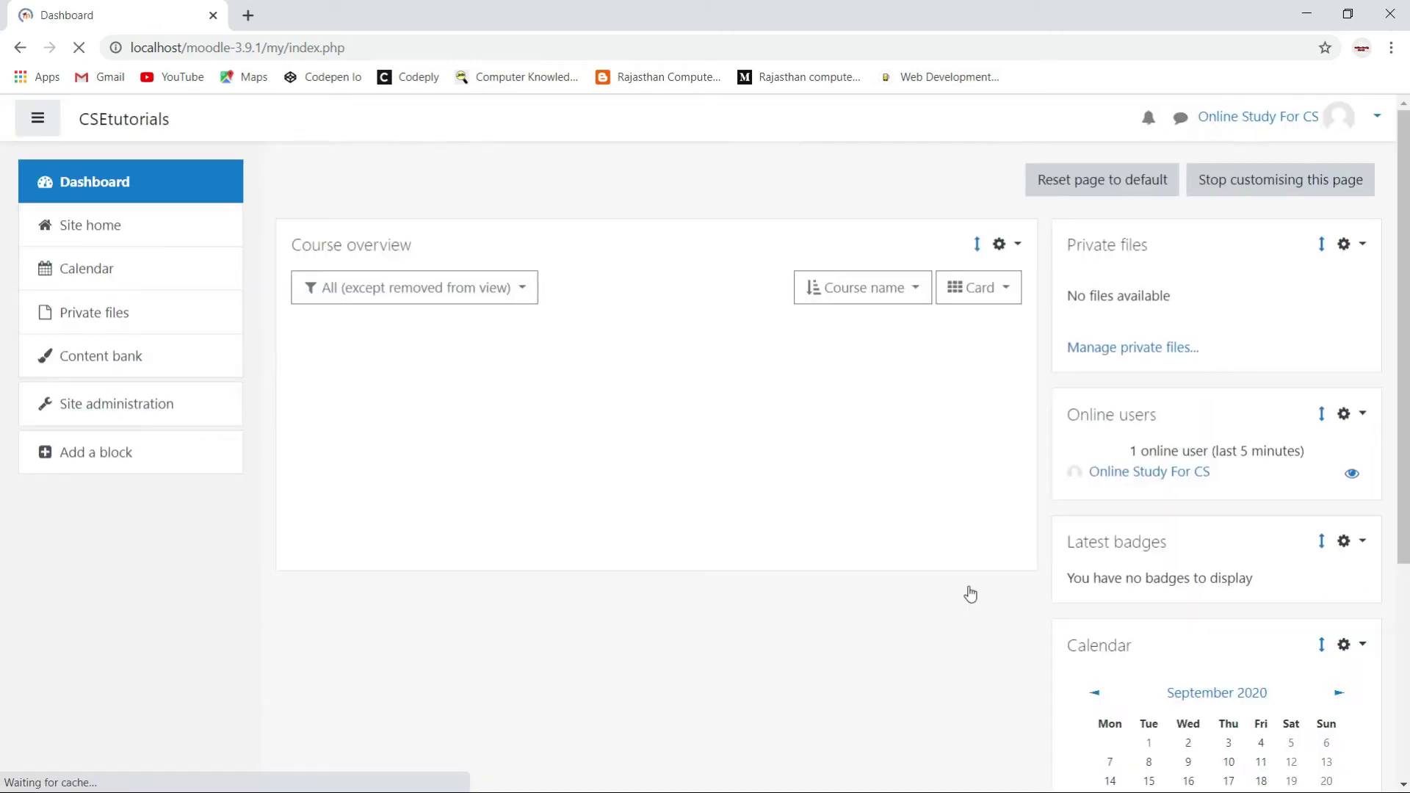
click(1364, 418)
click(1201, 562)
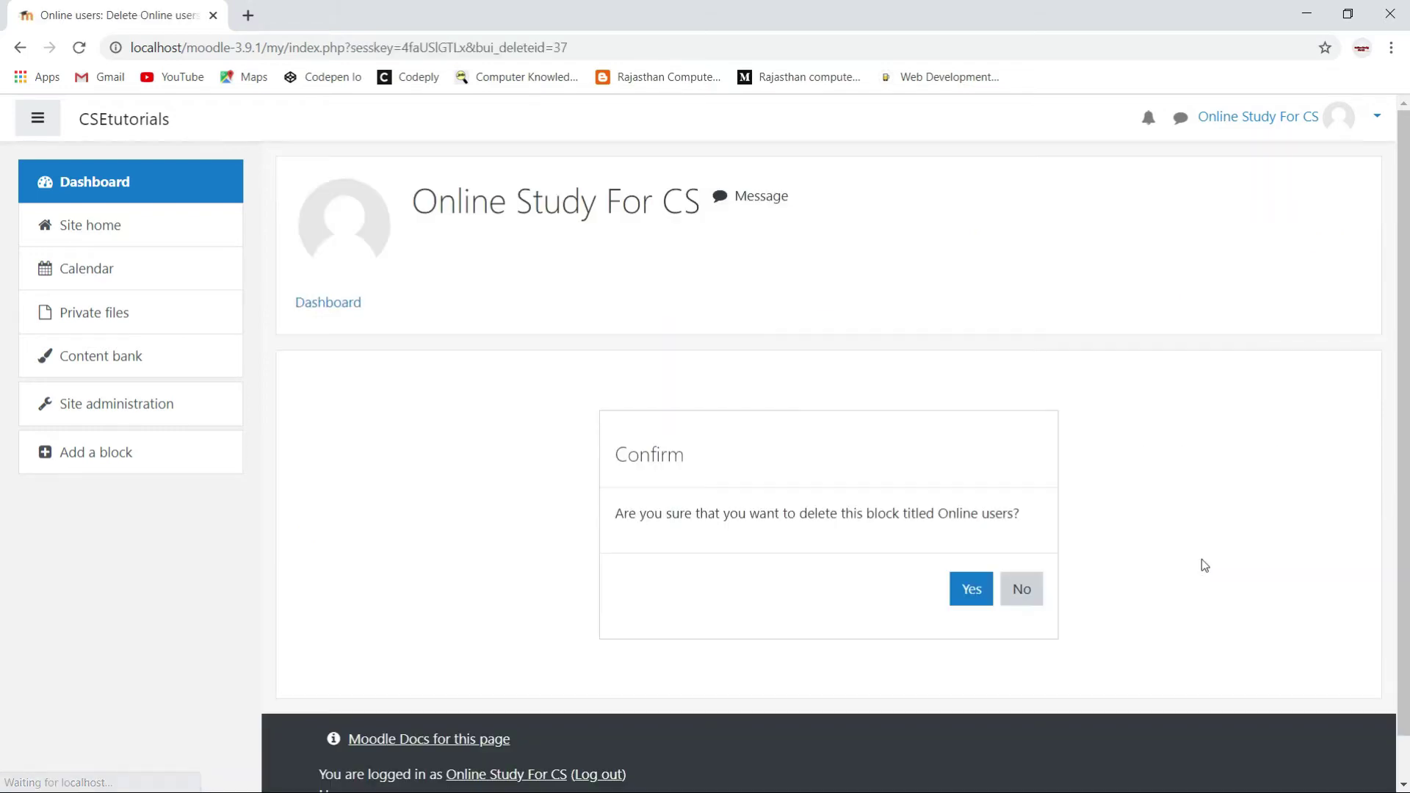
click(981, 595)
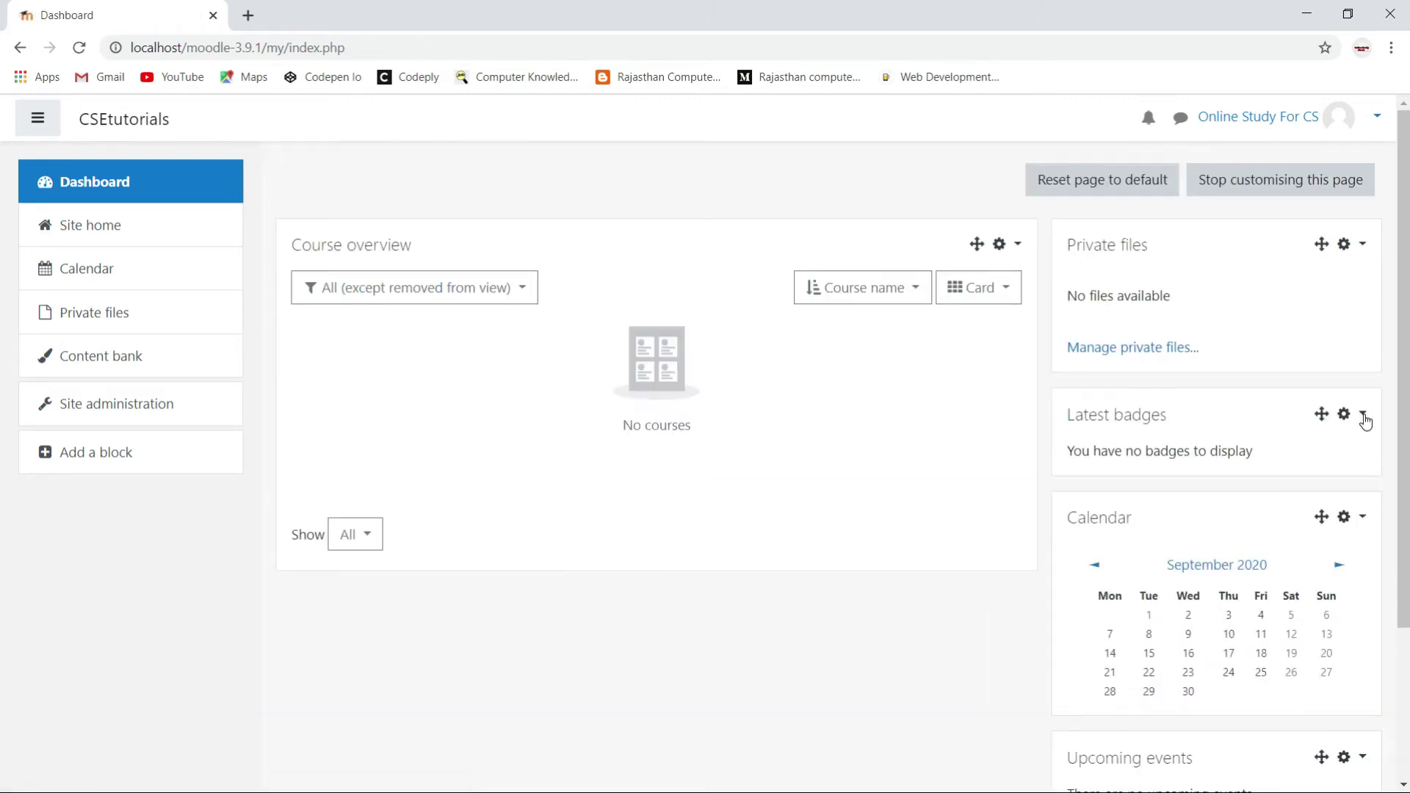
click(1362, 413)
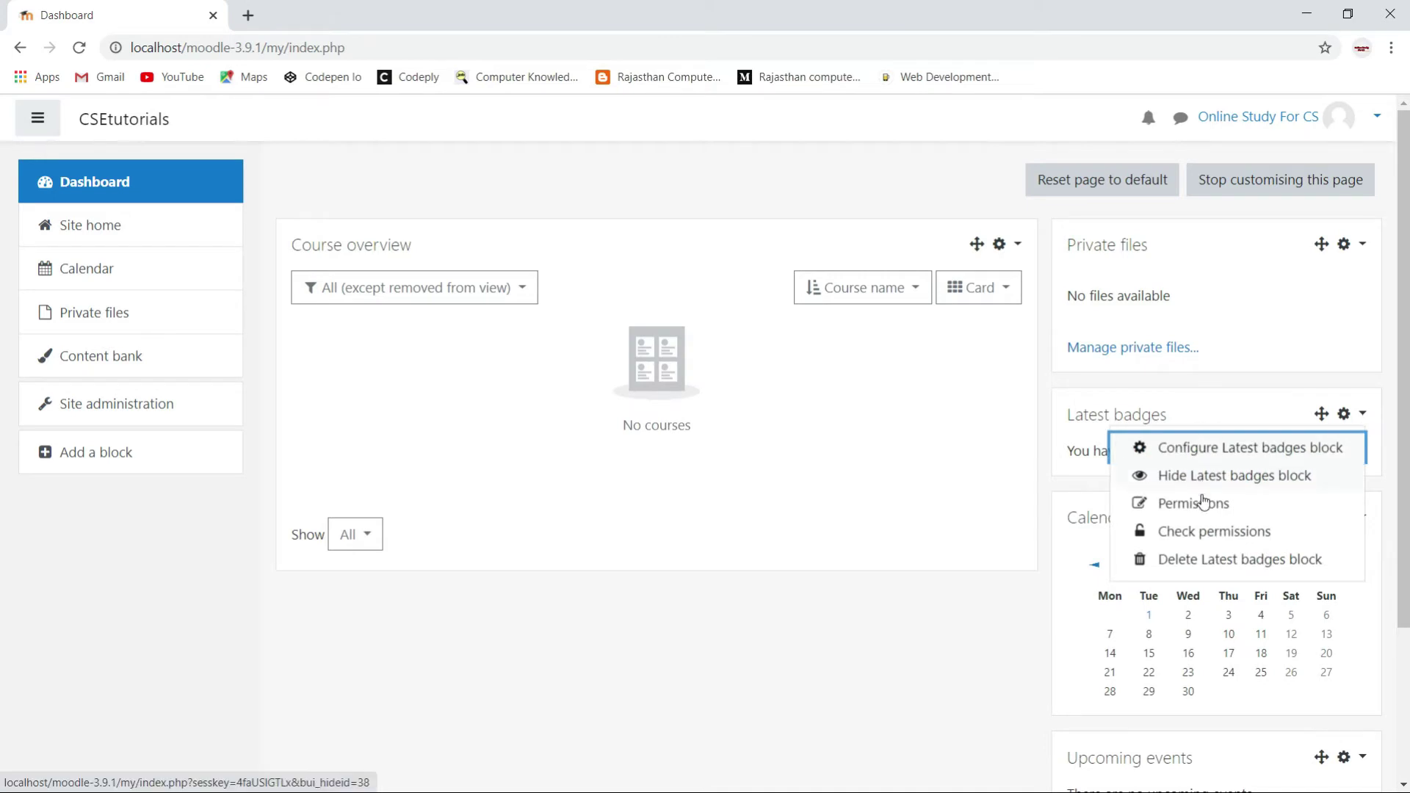
click(1201, 562)
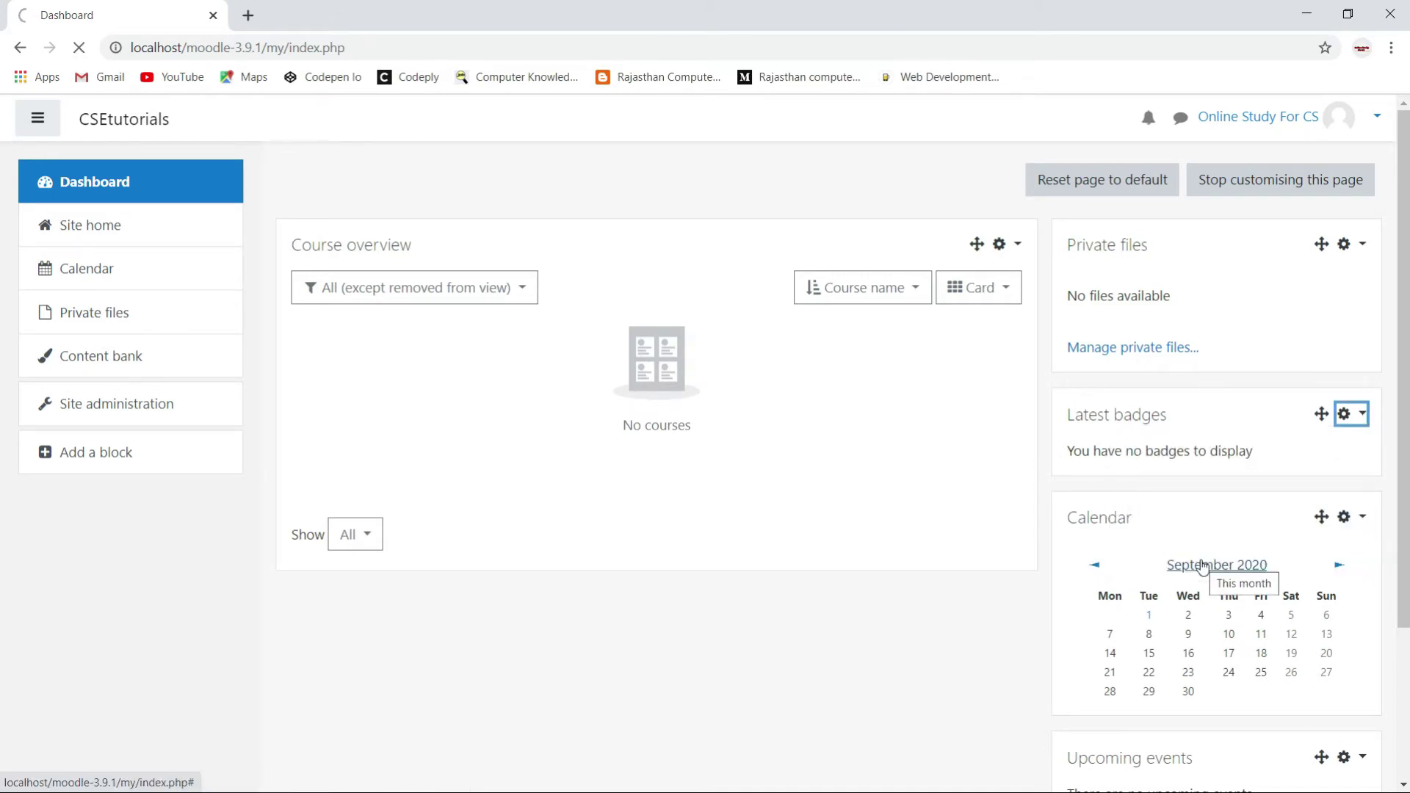
click(975, 591)
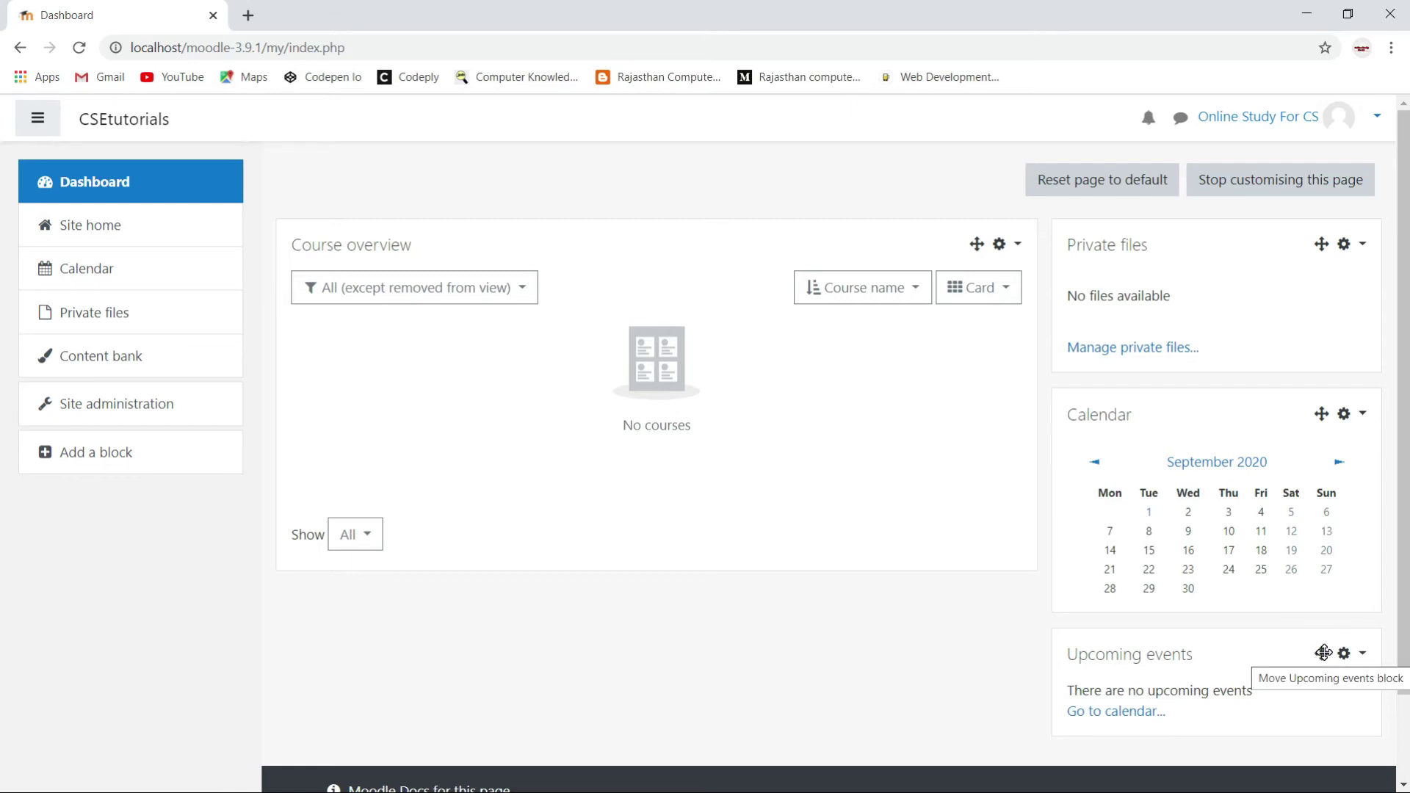
Reorder the right column: Calendar at the top, Upcoming events above Private files.
drag(1333, 603, 1315, 242)
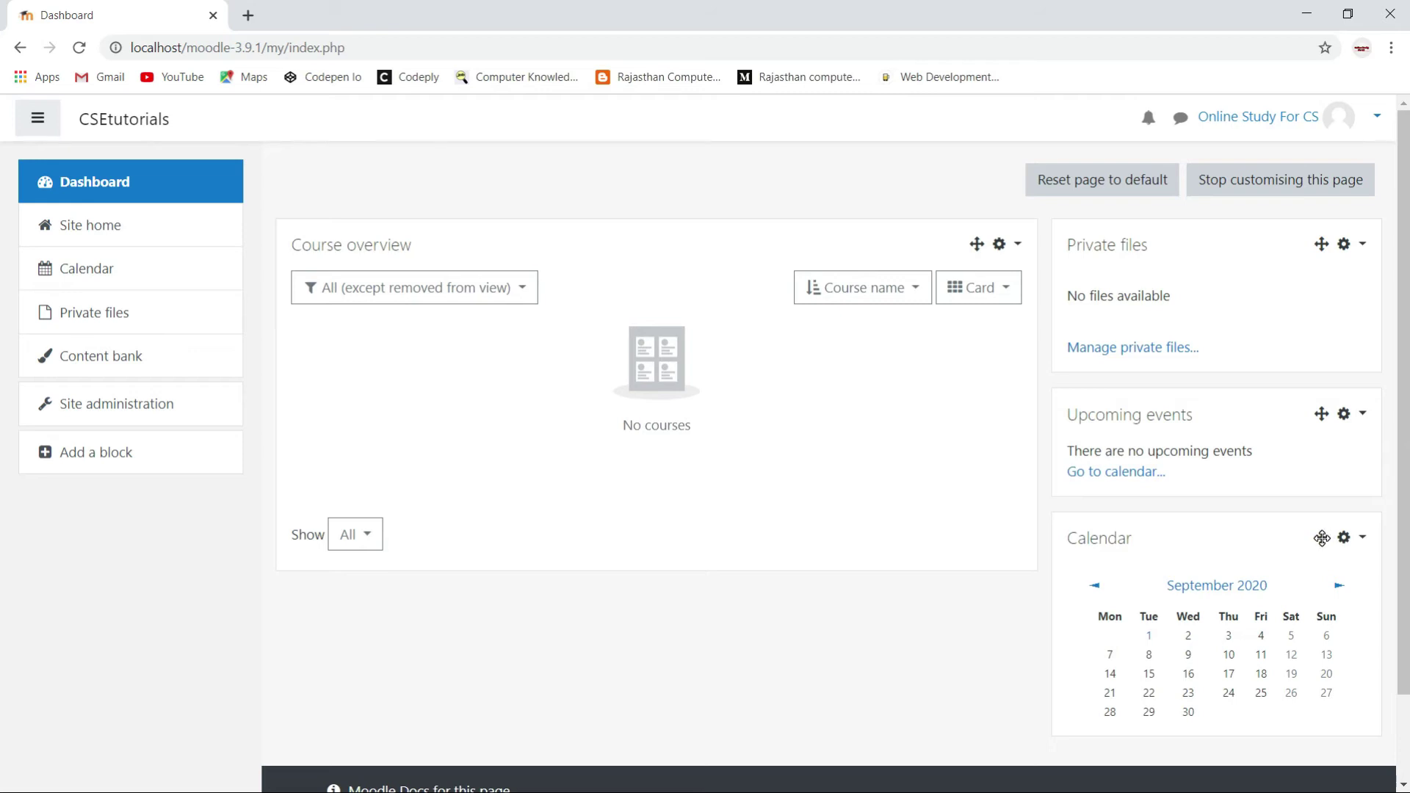
mouse_move(1321, 537)
mouse_down()
mouse_move(1297, 264)
mouse_move(1315, 230)
mouse_up()
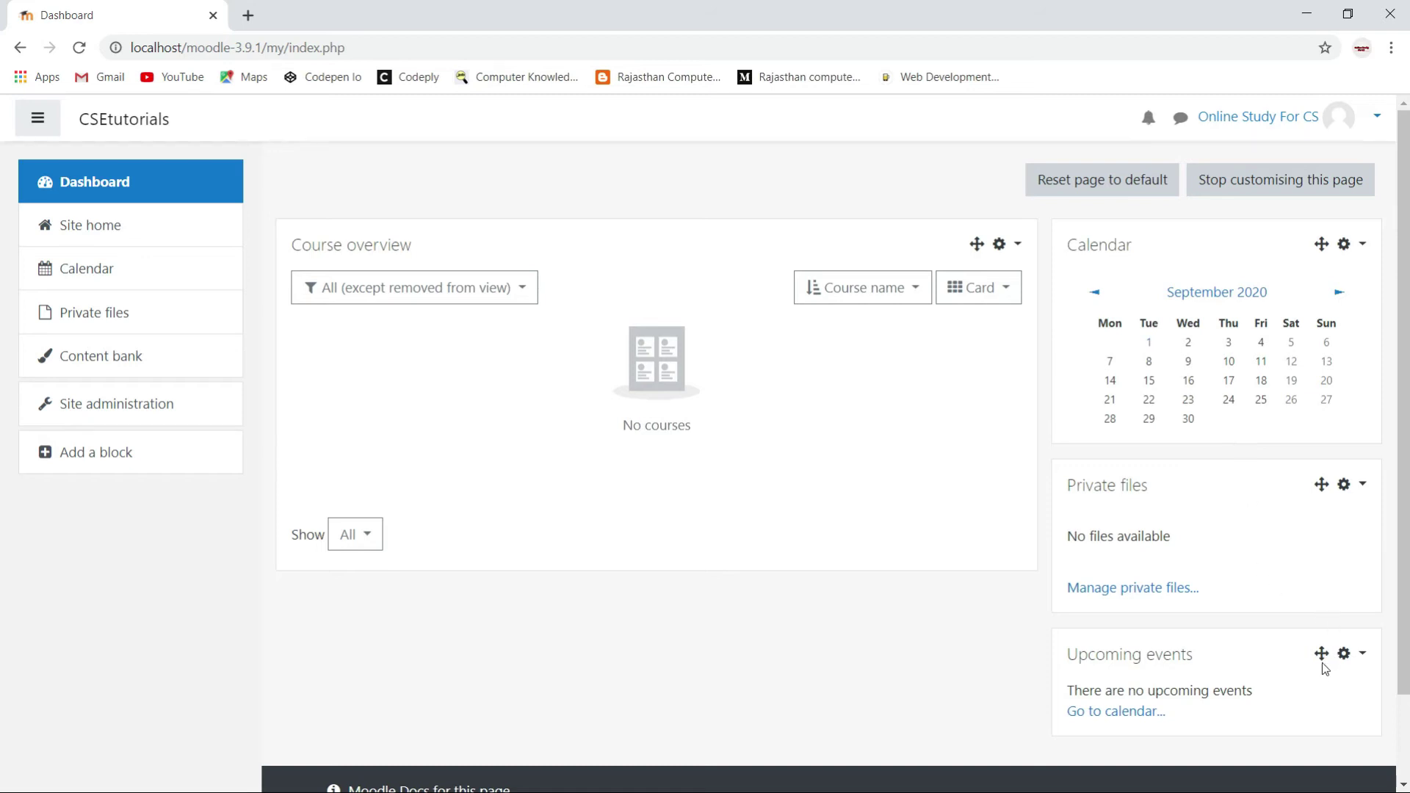
drag(1321, 653, 1343, 486)
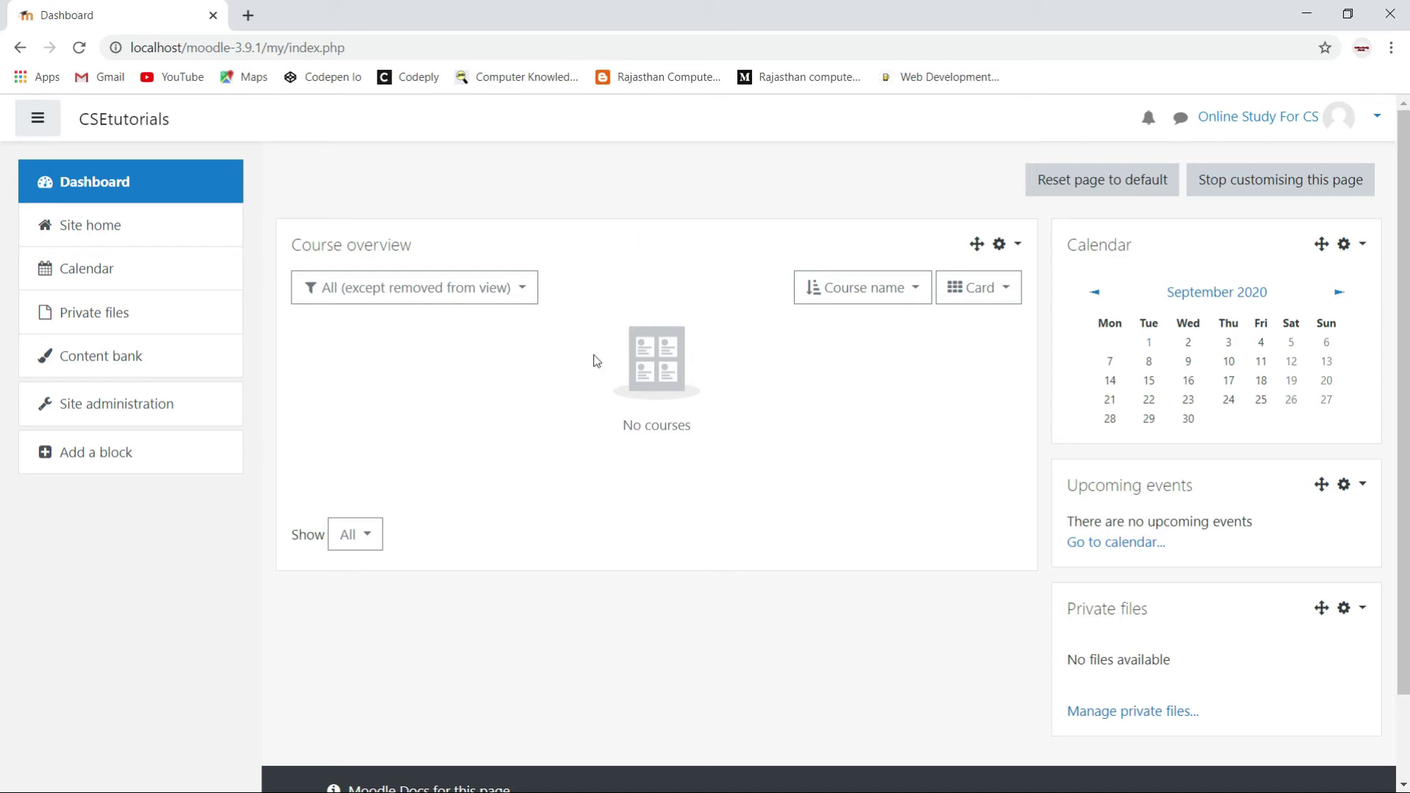
Add a Latest announcements block to the dashboard from the block list.
click(97, 459)
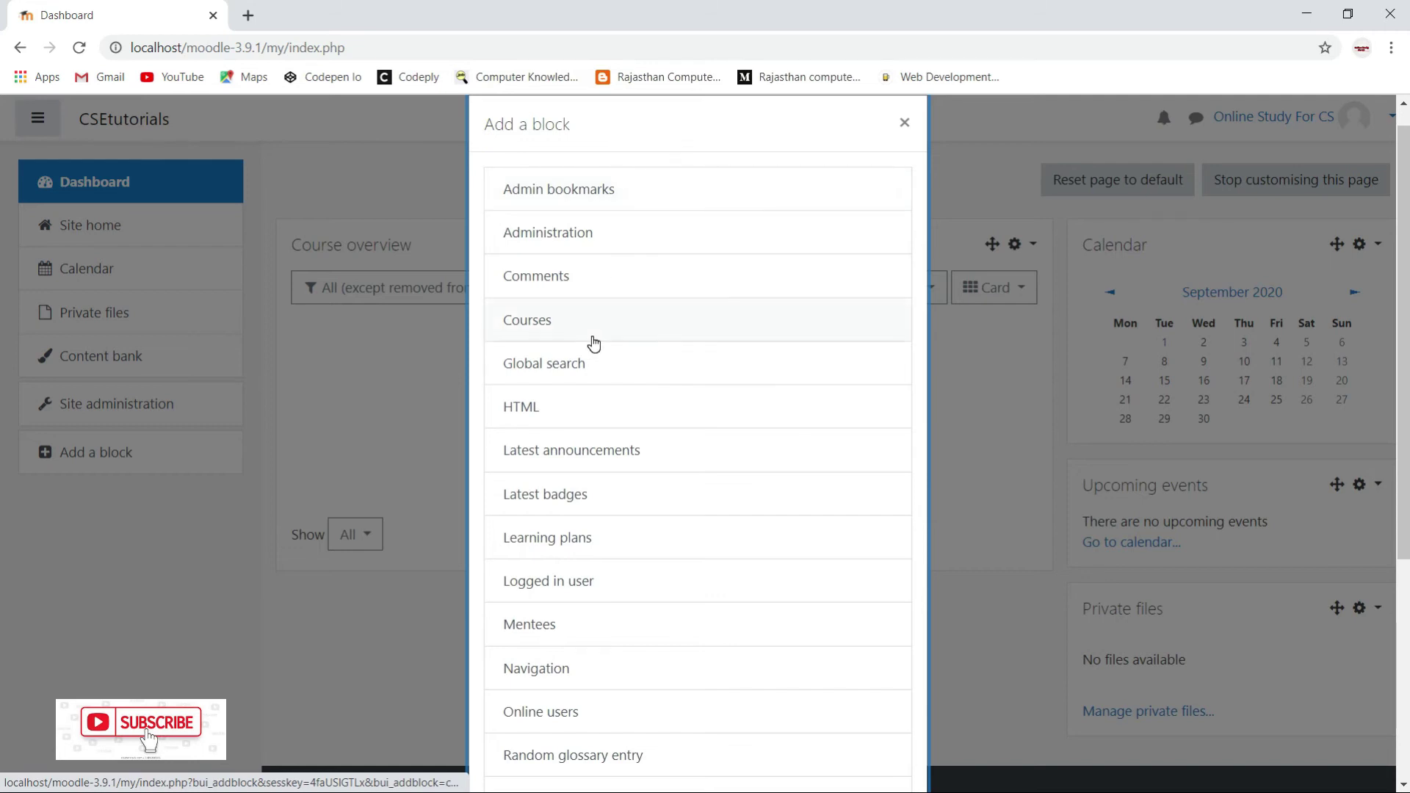
scroll(594, 343, down, 1)
scroll(594, 343, up, 2)
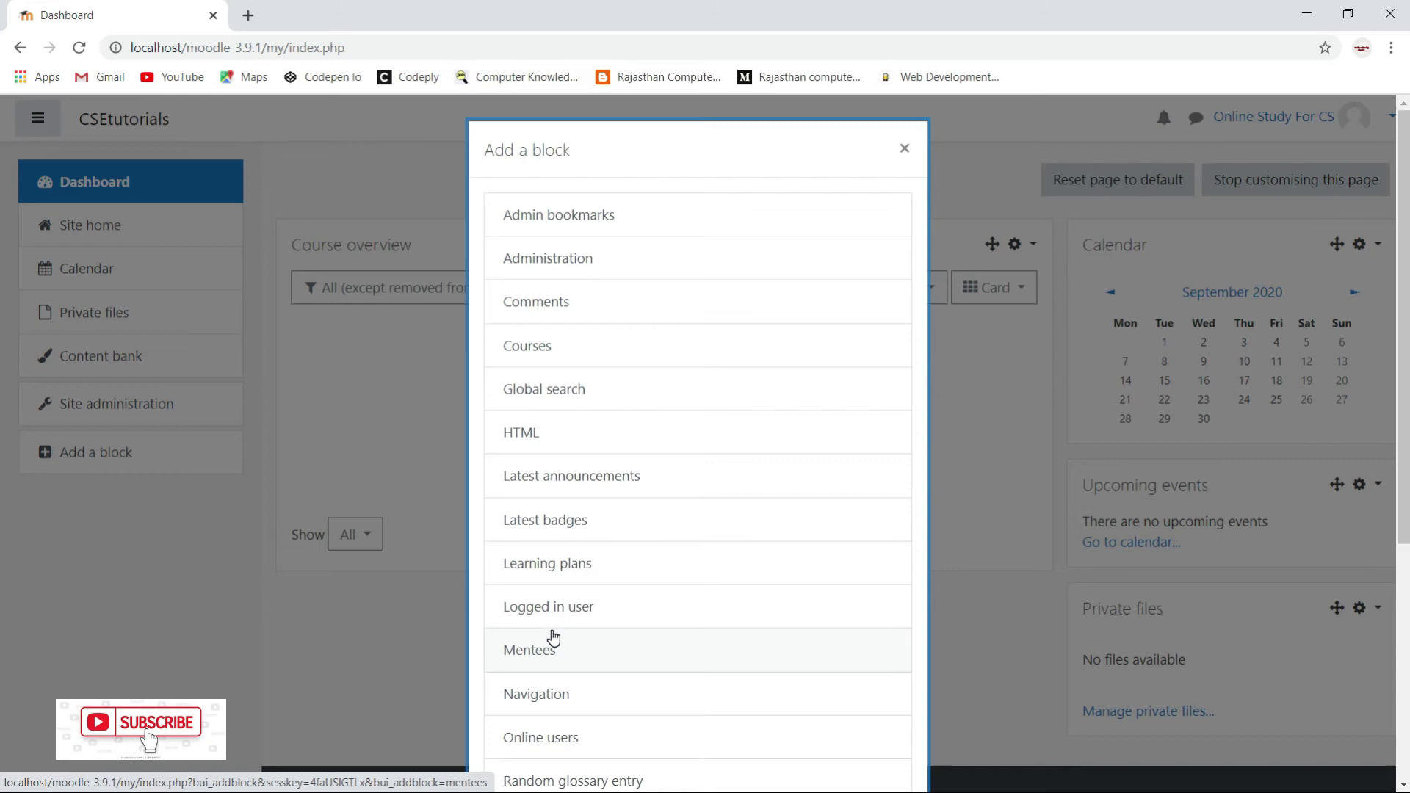
scroll(552, 637, down, 3)
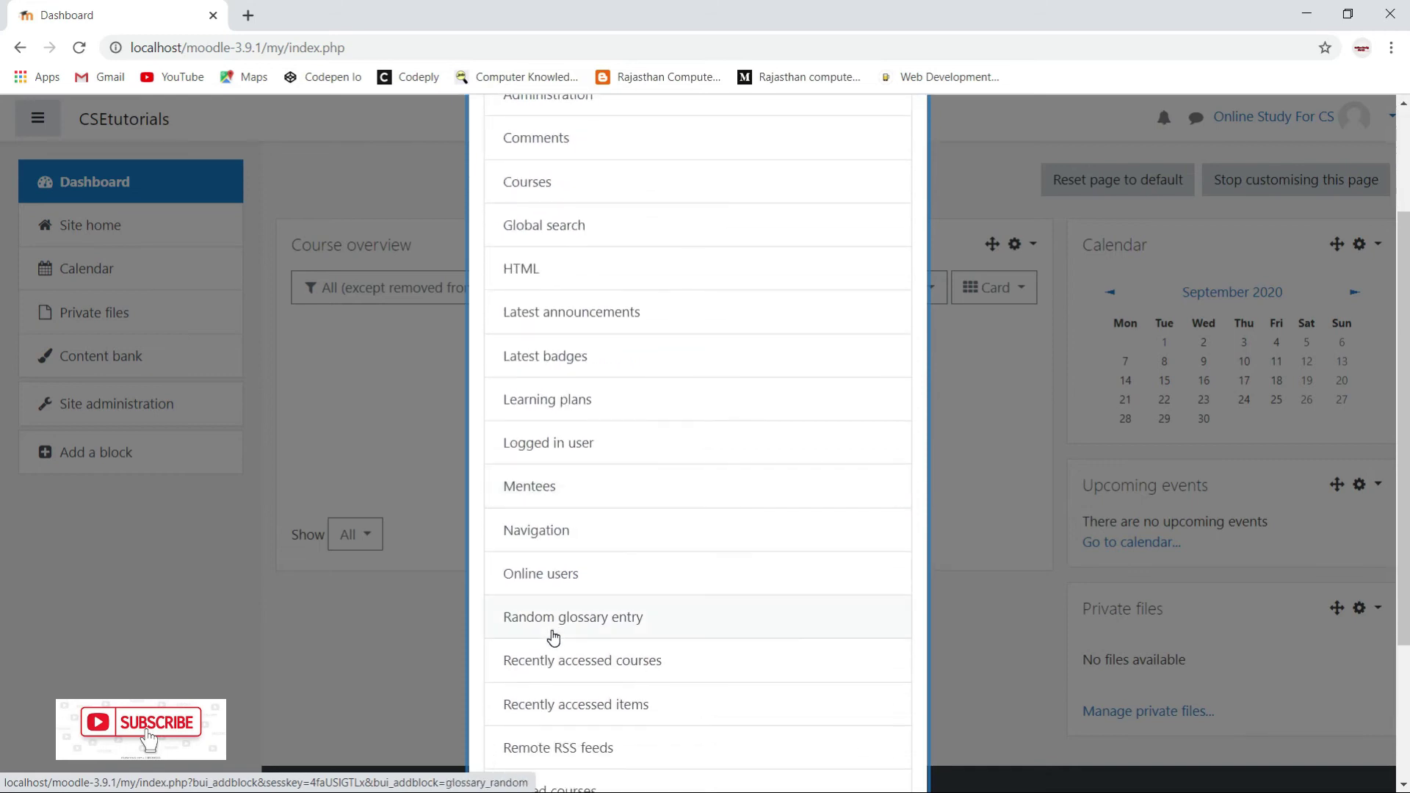
scroll(553, 638, up, 1)
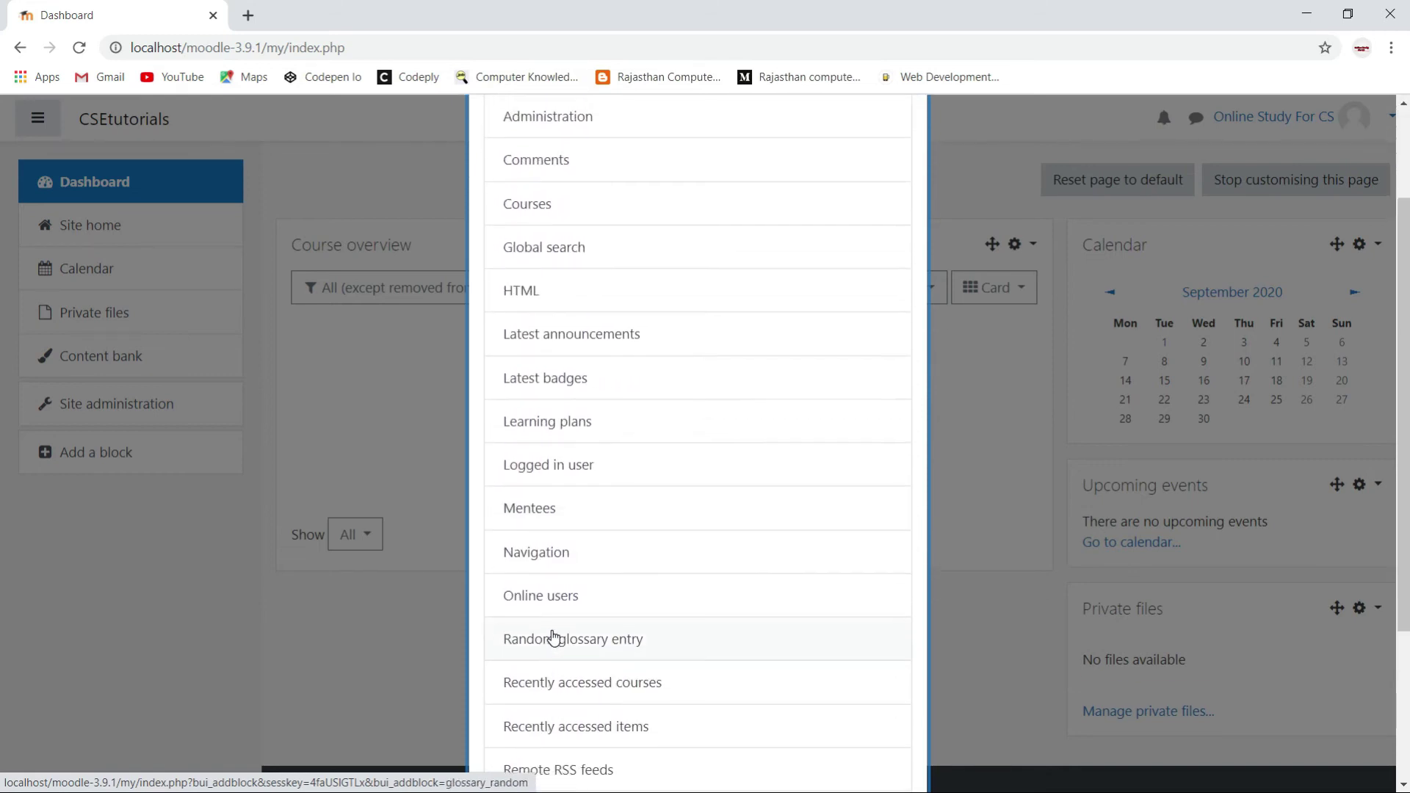
click(568, 344)
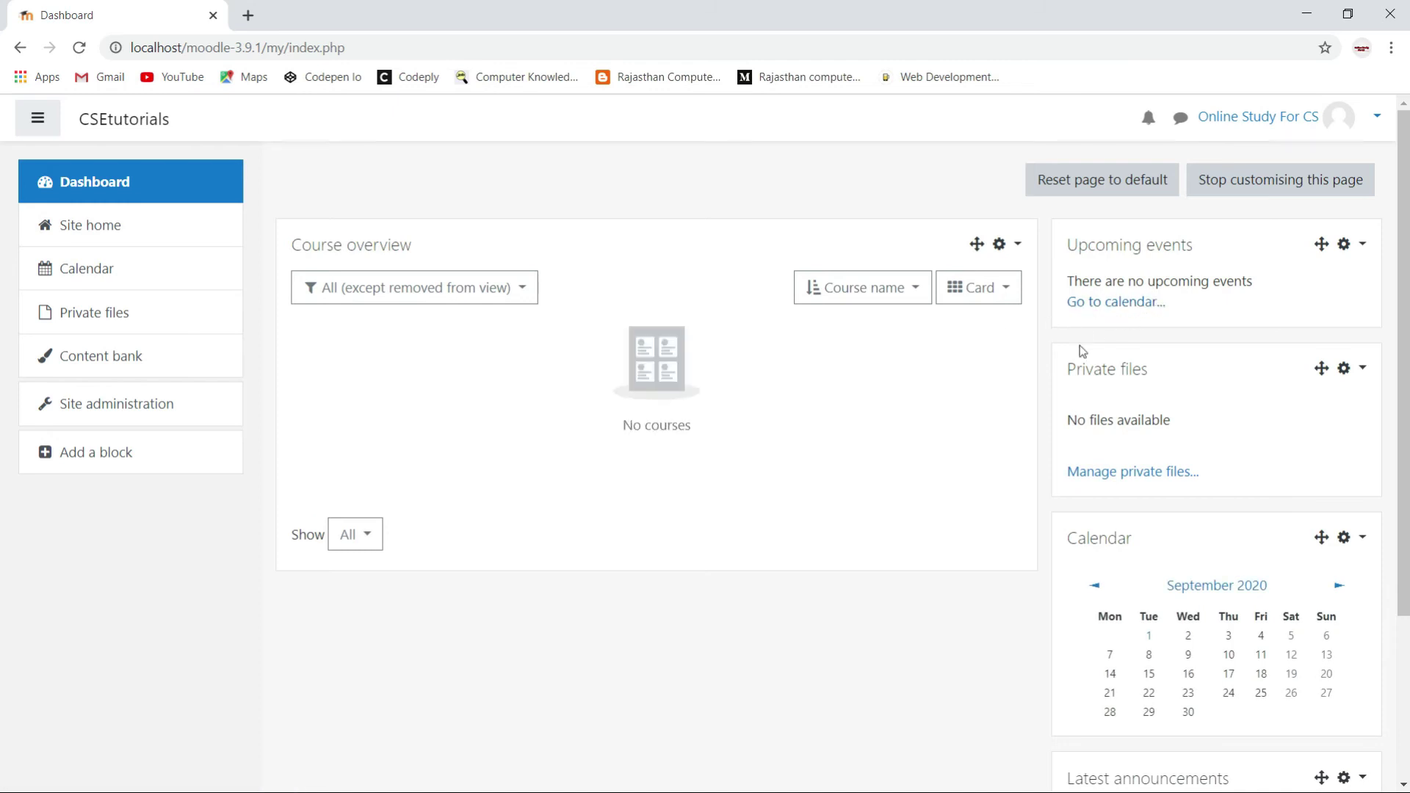
Drag Latest announcements from the right column to the top of the main column.
scroll(1170, 629, down, 3)
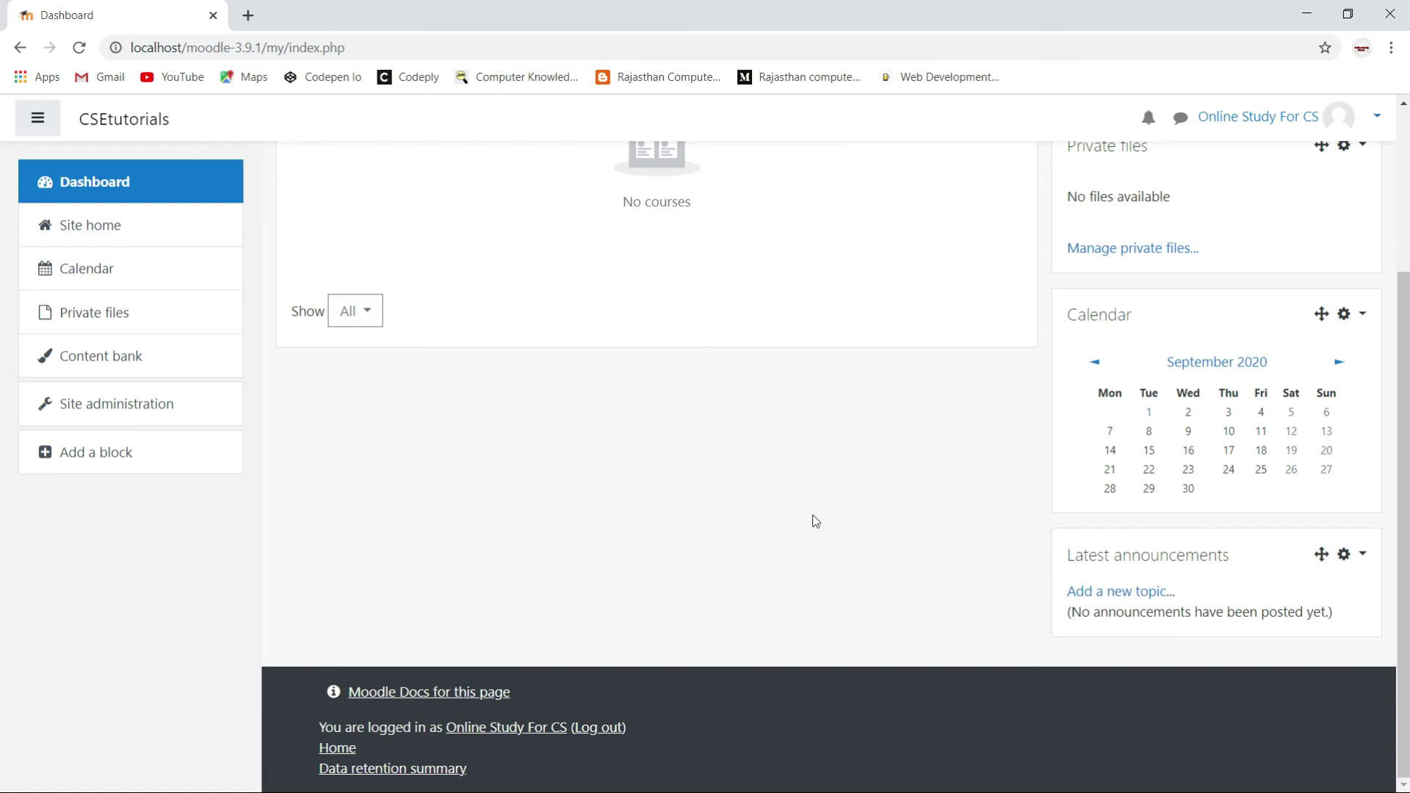
scroll(677, 490, up, 3)
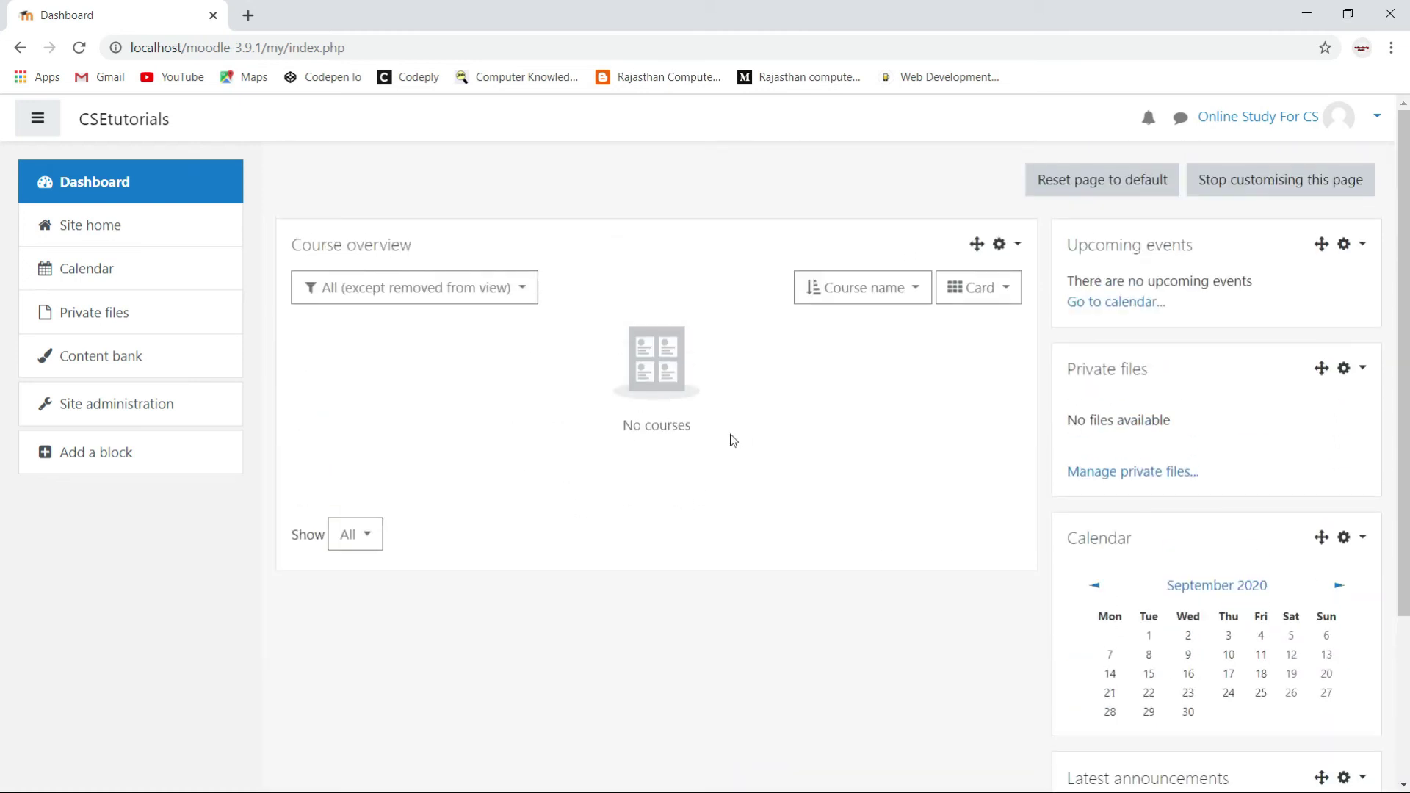
scroll(1308, 605, down, 2)
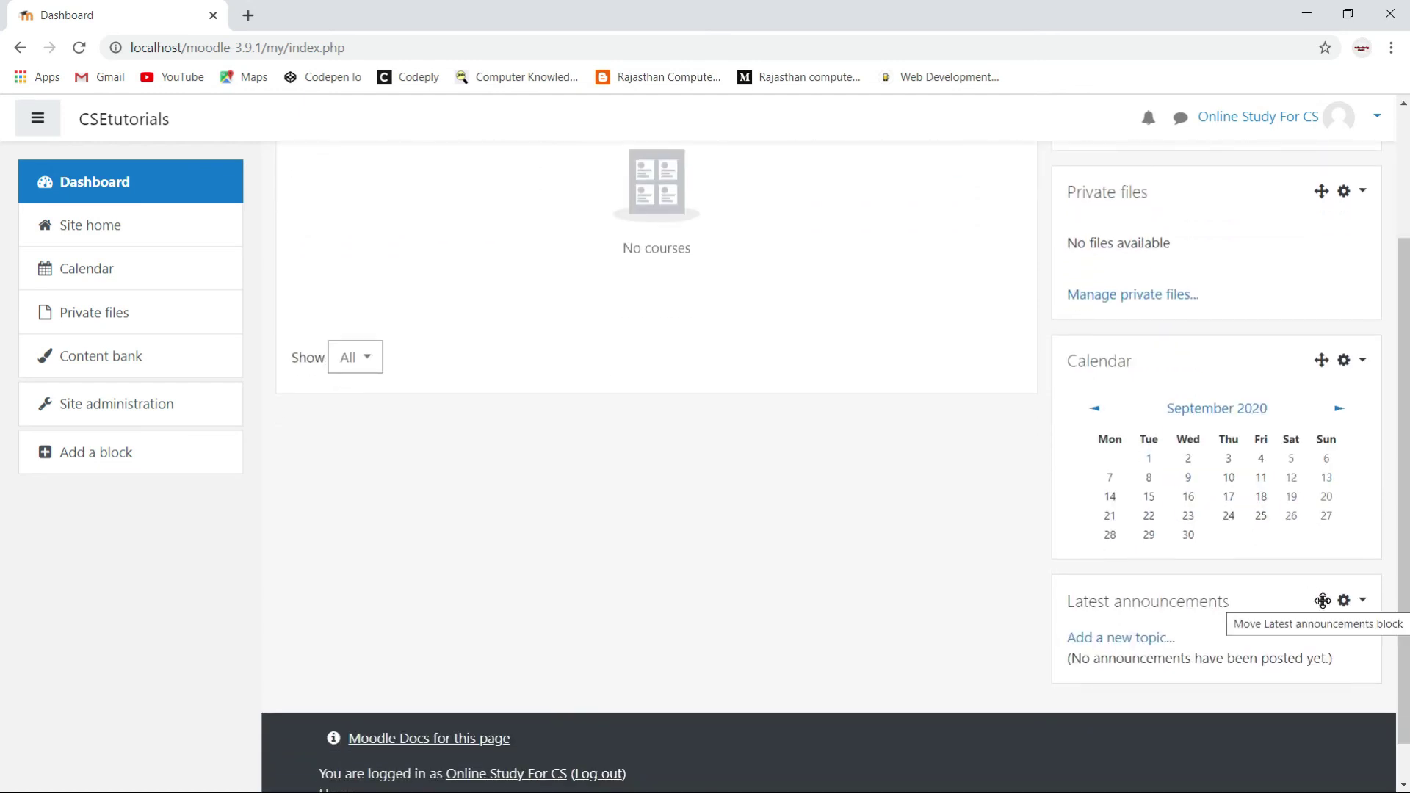
drag(1321, 601, 778, 318)
drag(789, 226, 786, 167)
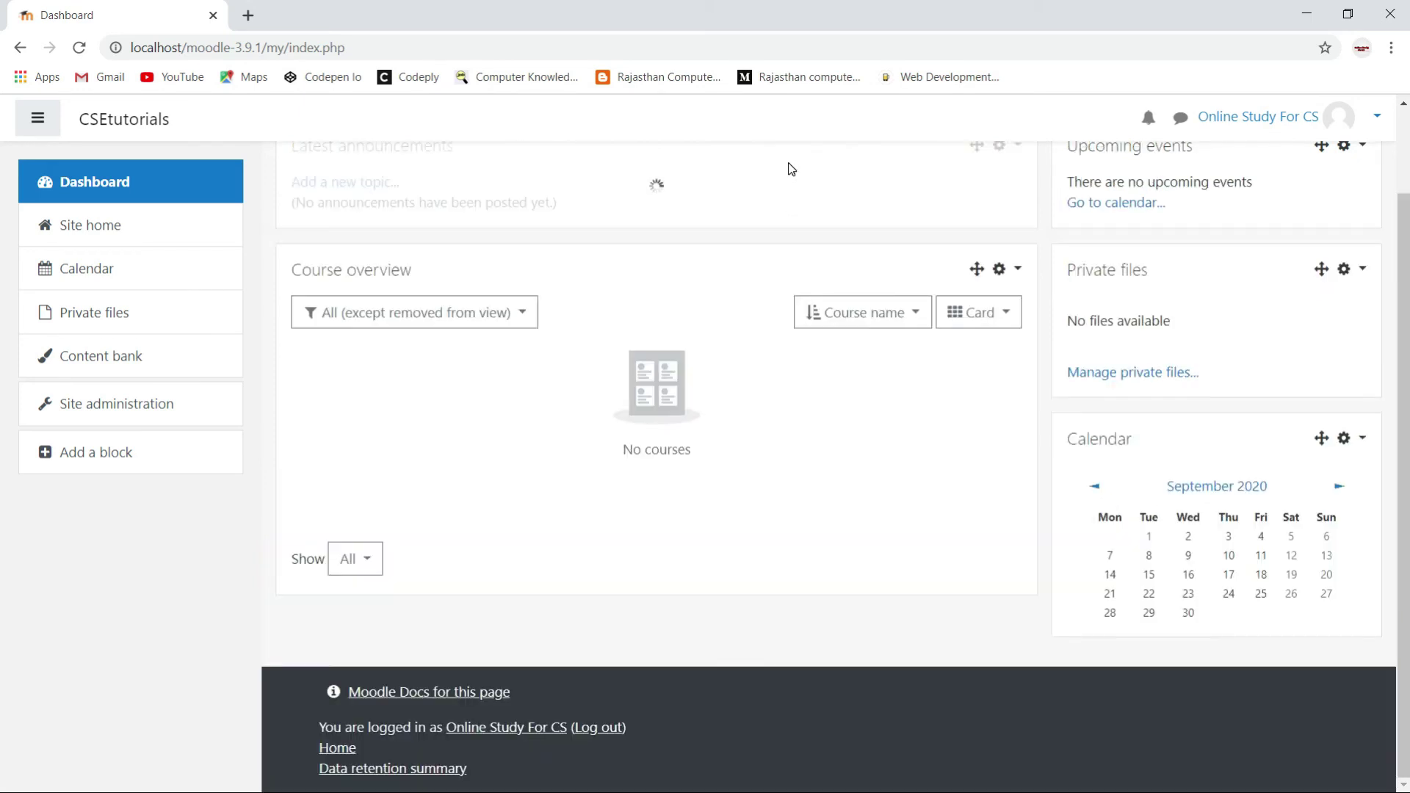
scroll(809, 320, up, 2)
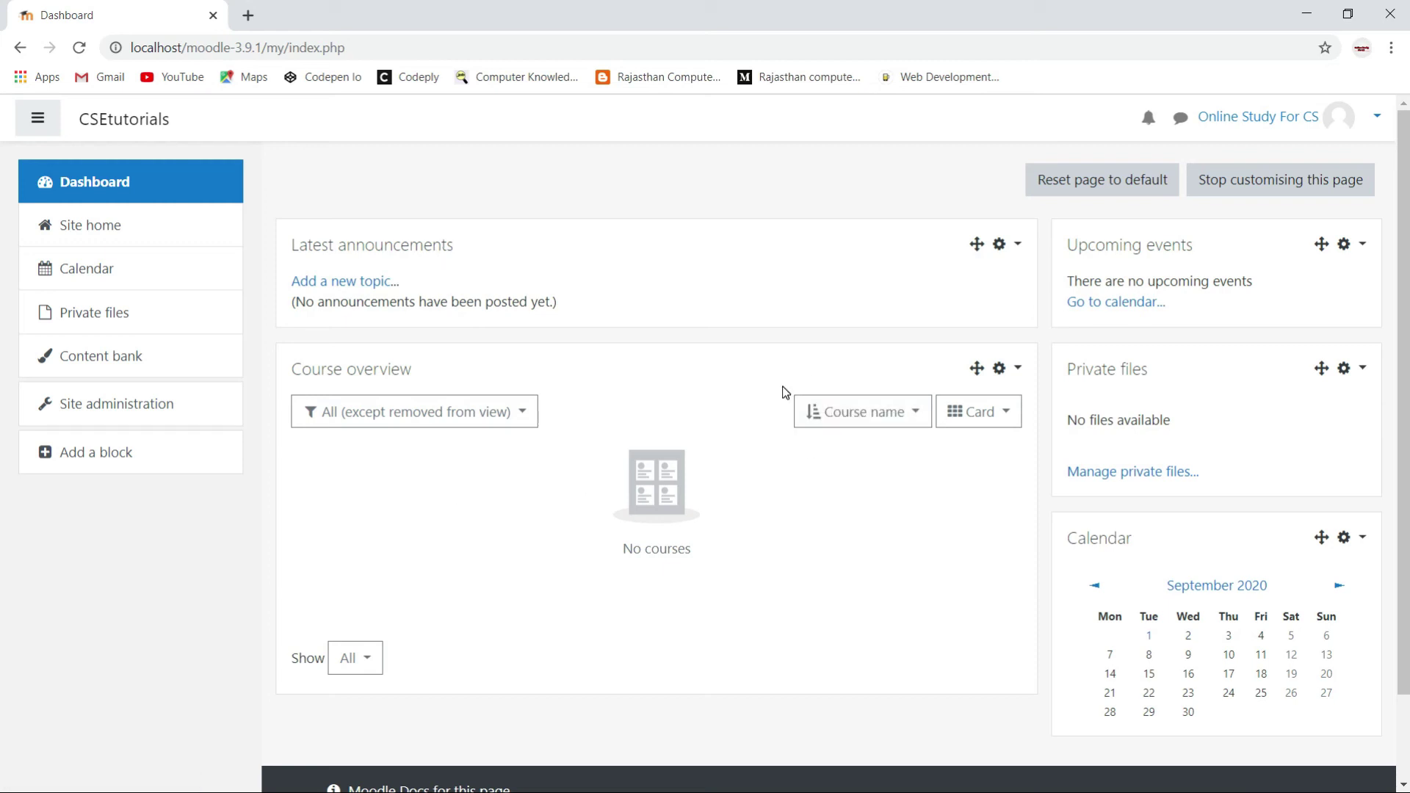
Delete the Course overview block and confirm the deletion.
click(1018, 371)
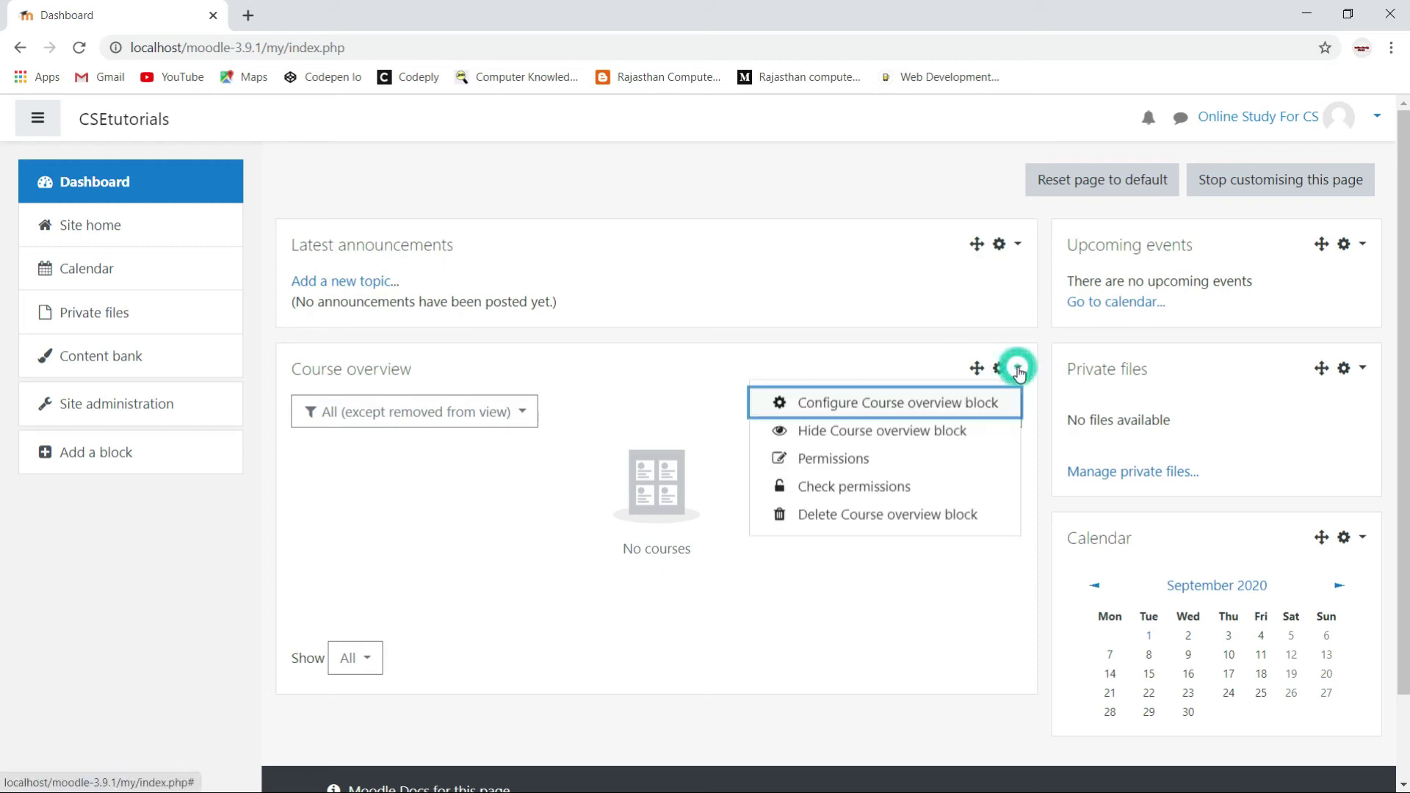
click(846, 517)
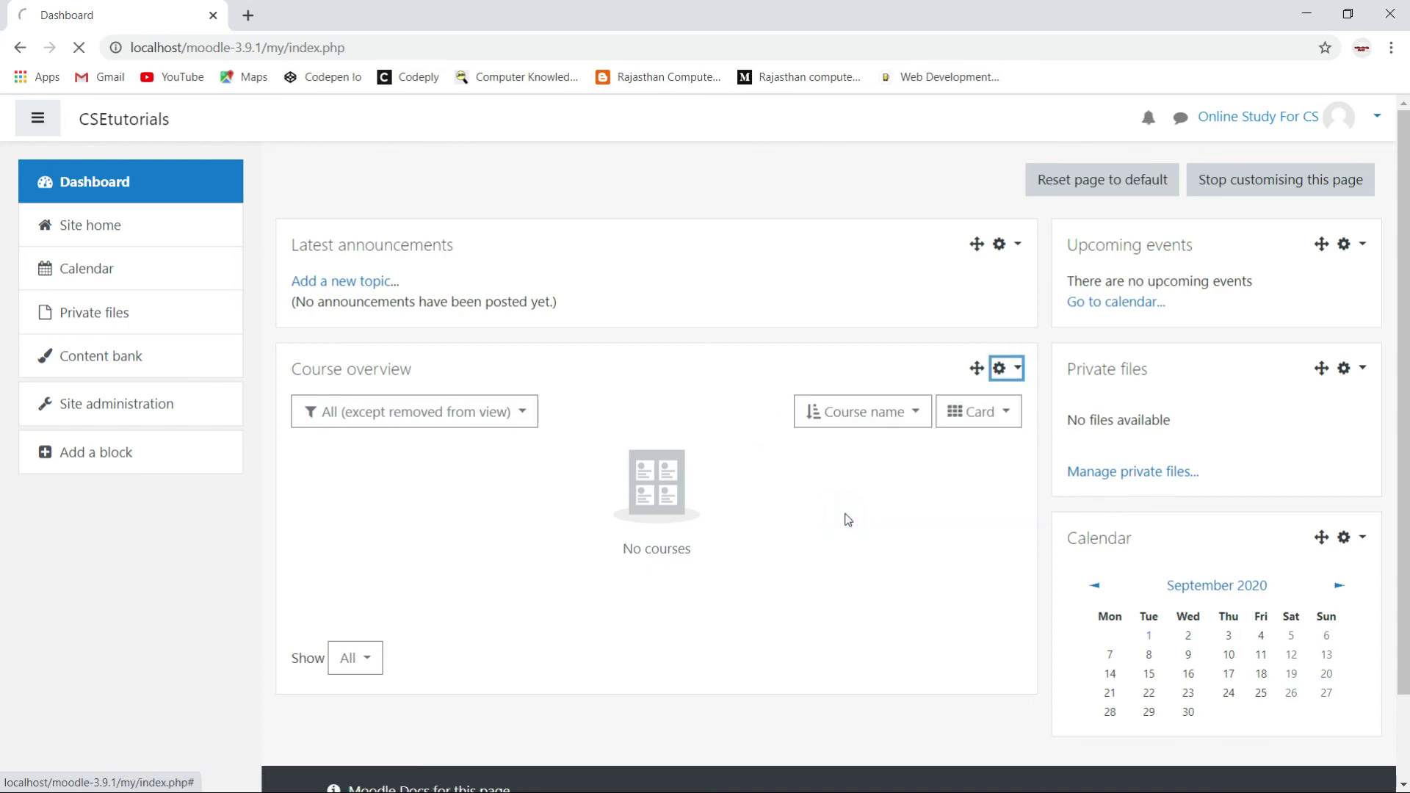
click(976, 615)
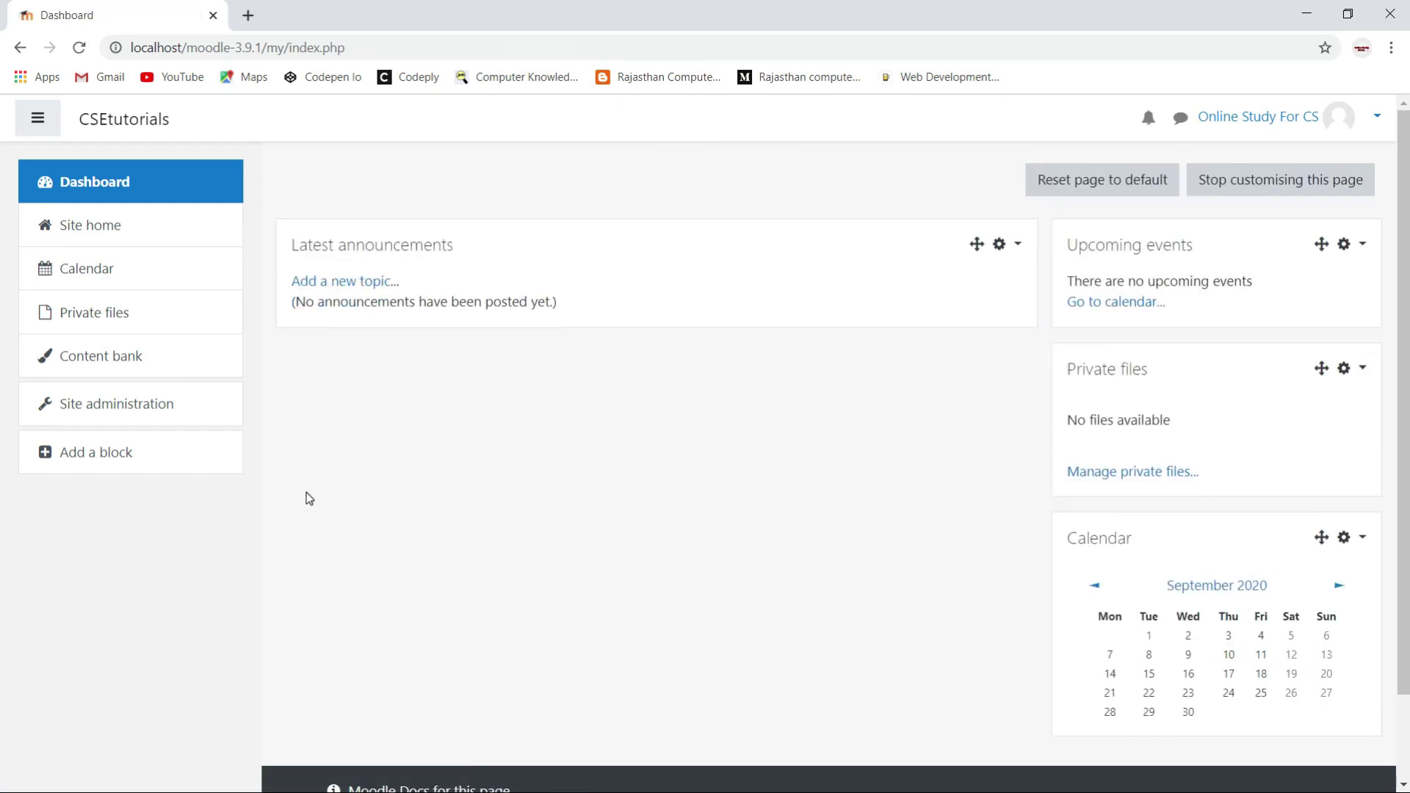
Add a Courses block and drag it to the top of the main column.
click(92, 457)
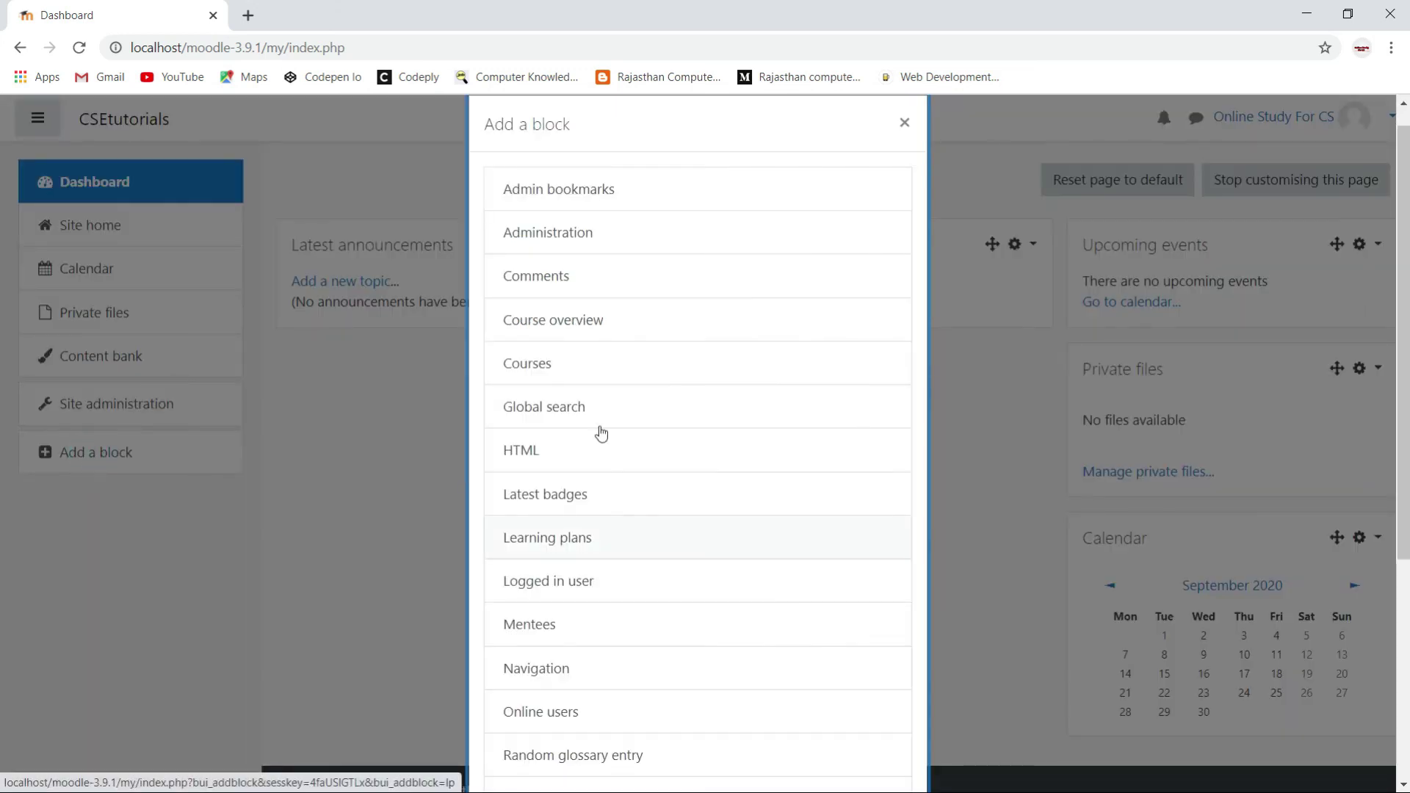
click(529, 374)
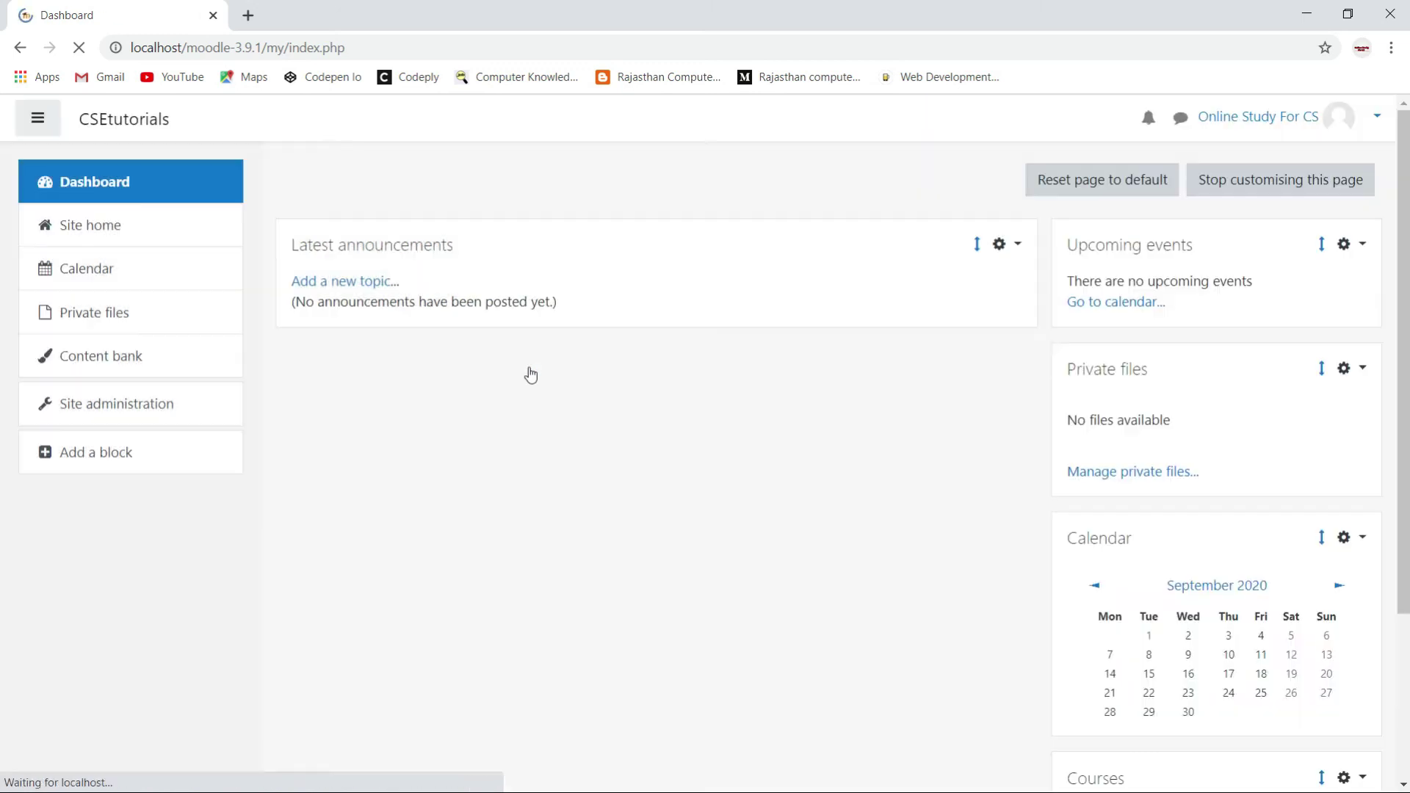
scroll(917, 525, down, 3)
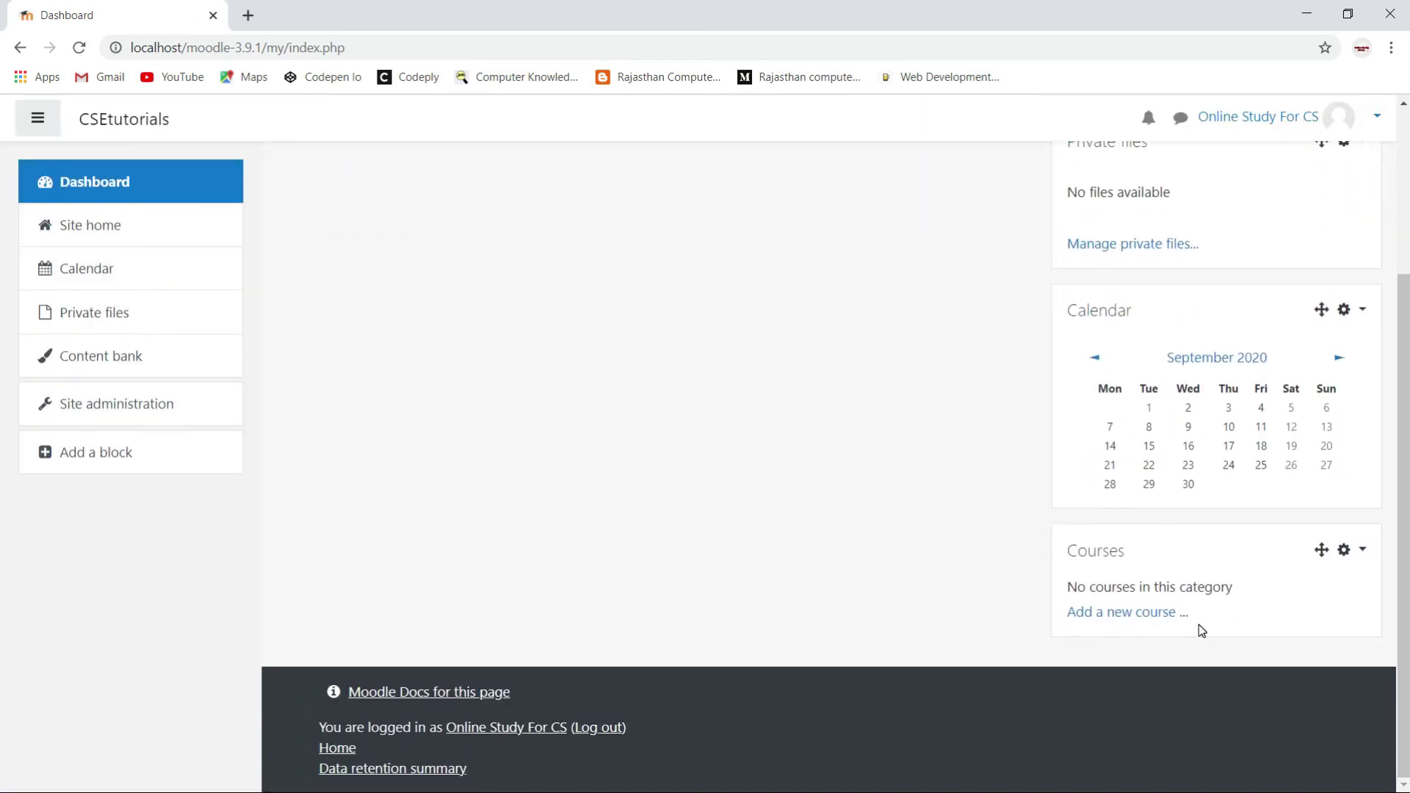
drag(1321, 551, 645, 297)
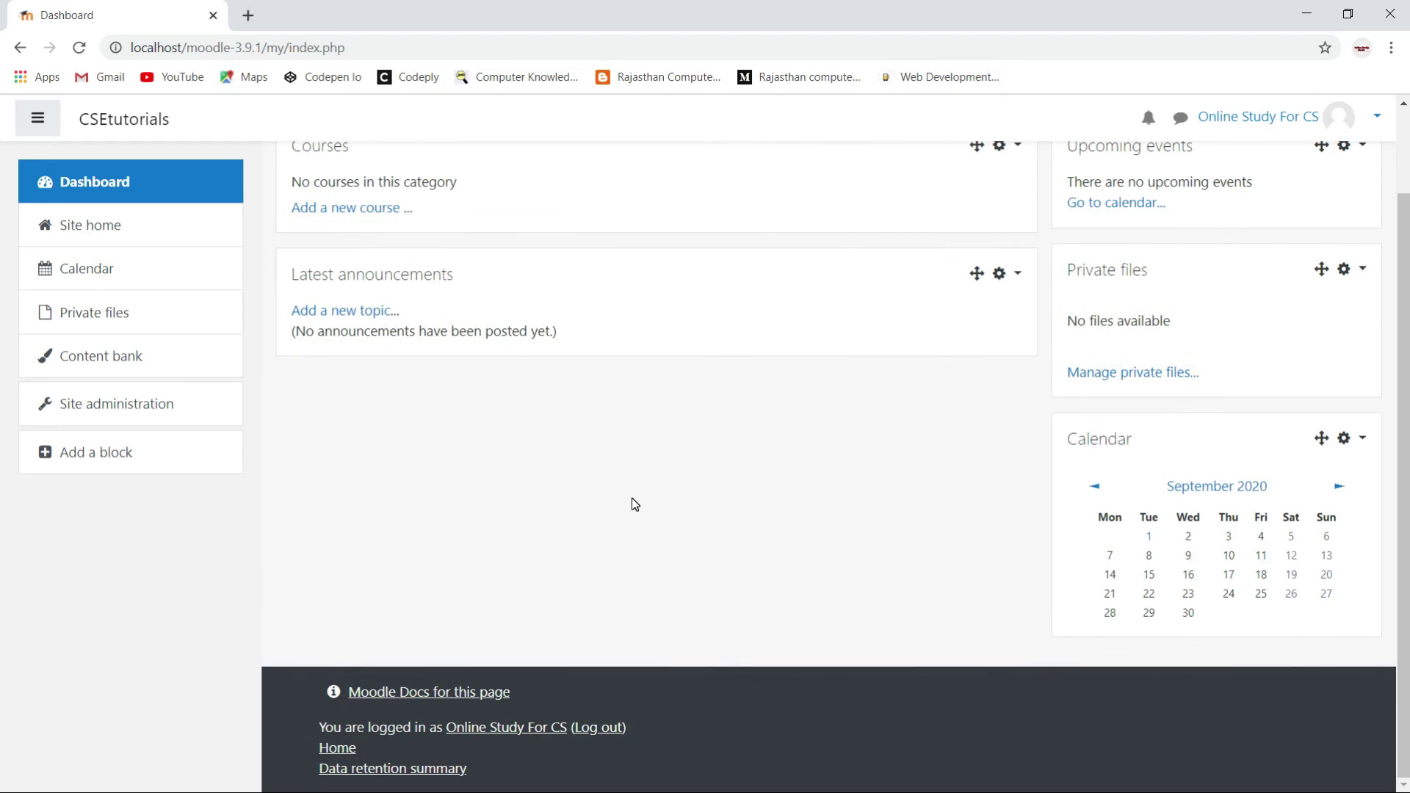
scroll(631, 497, up, 2)
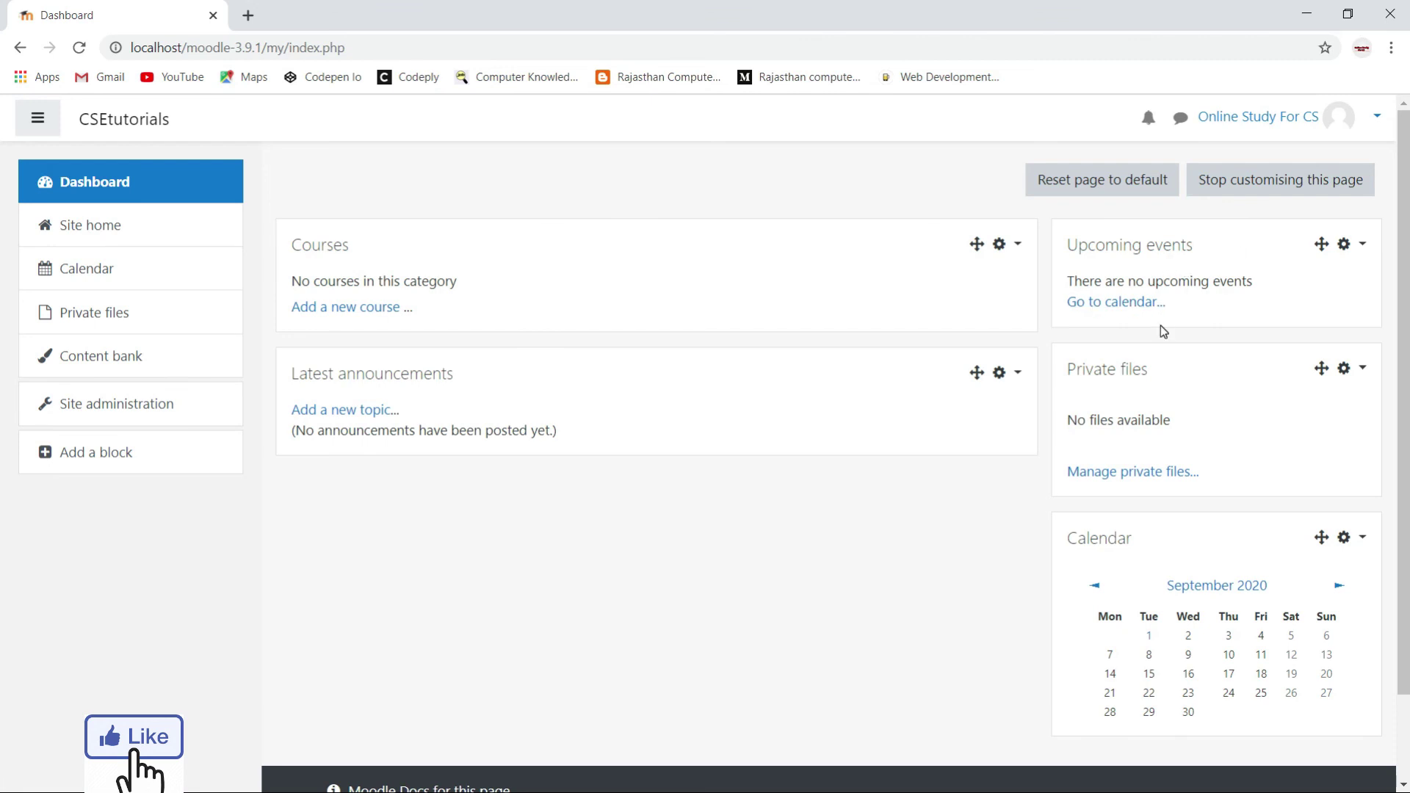
Drag Latest announcements back above the Courses block in the main column.
scroll(1189, 607, down, 3)
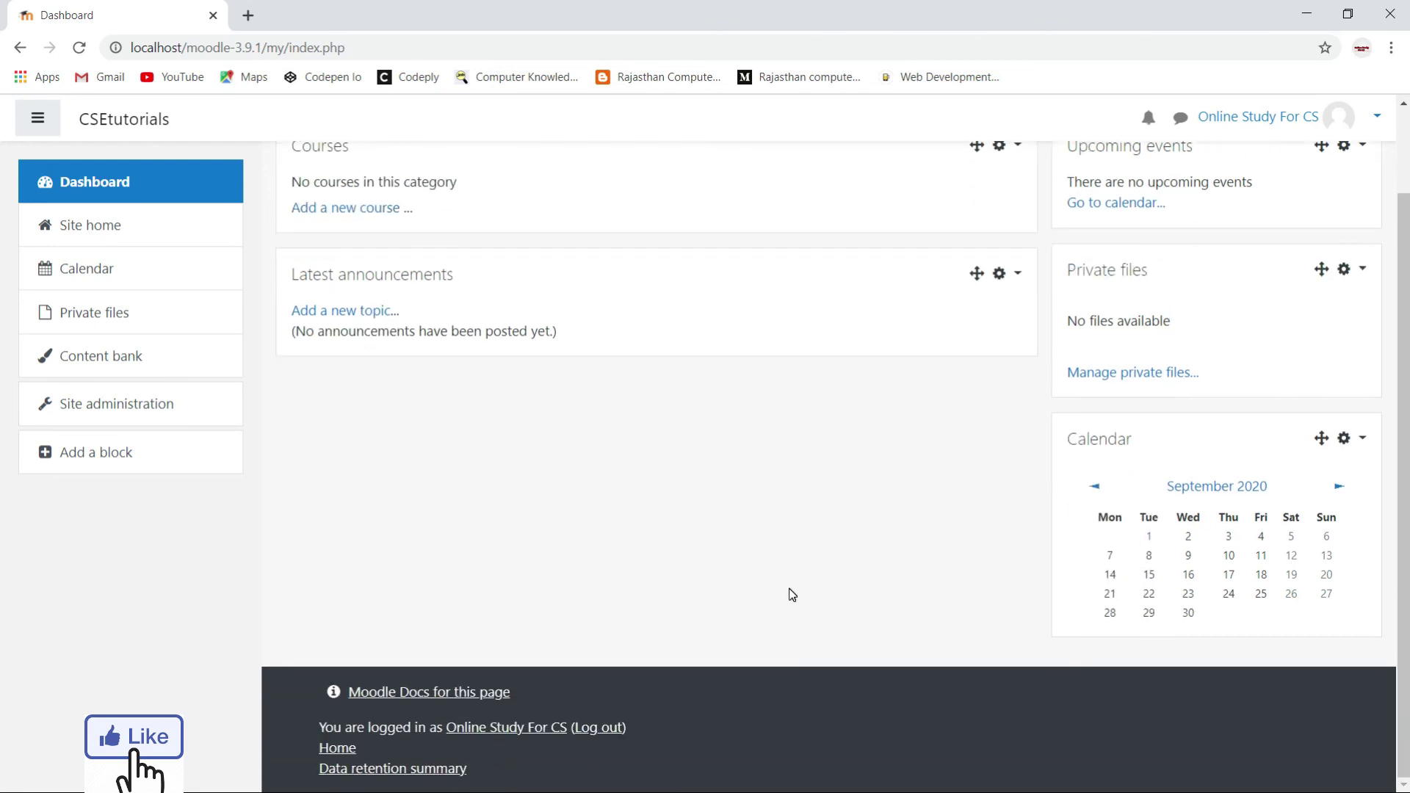
scroll(791, 593, up, 3)
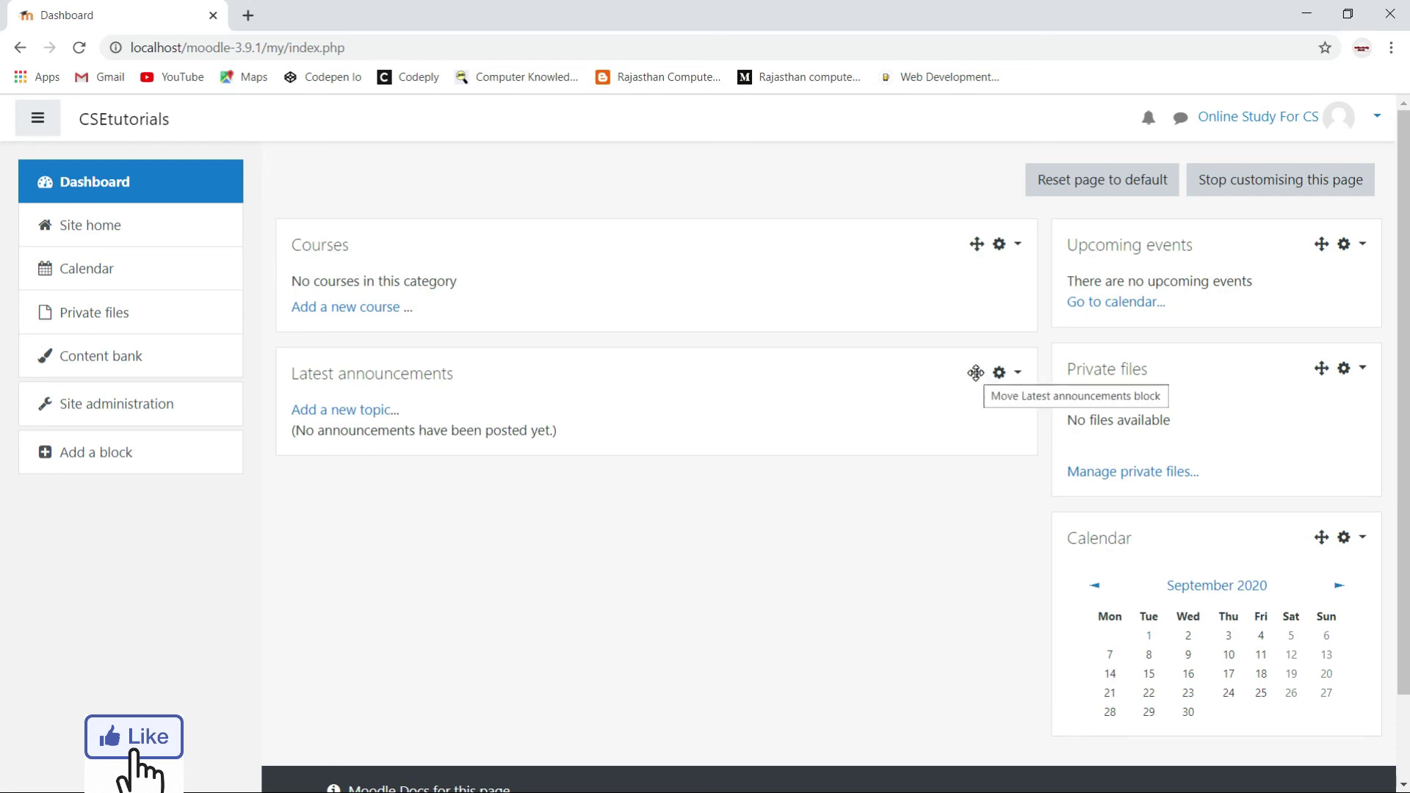
drag(975, 373, 976, 235)
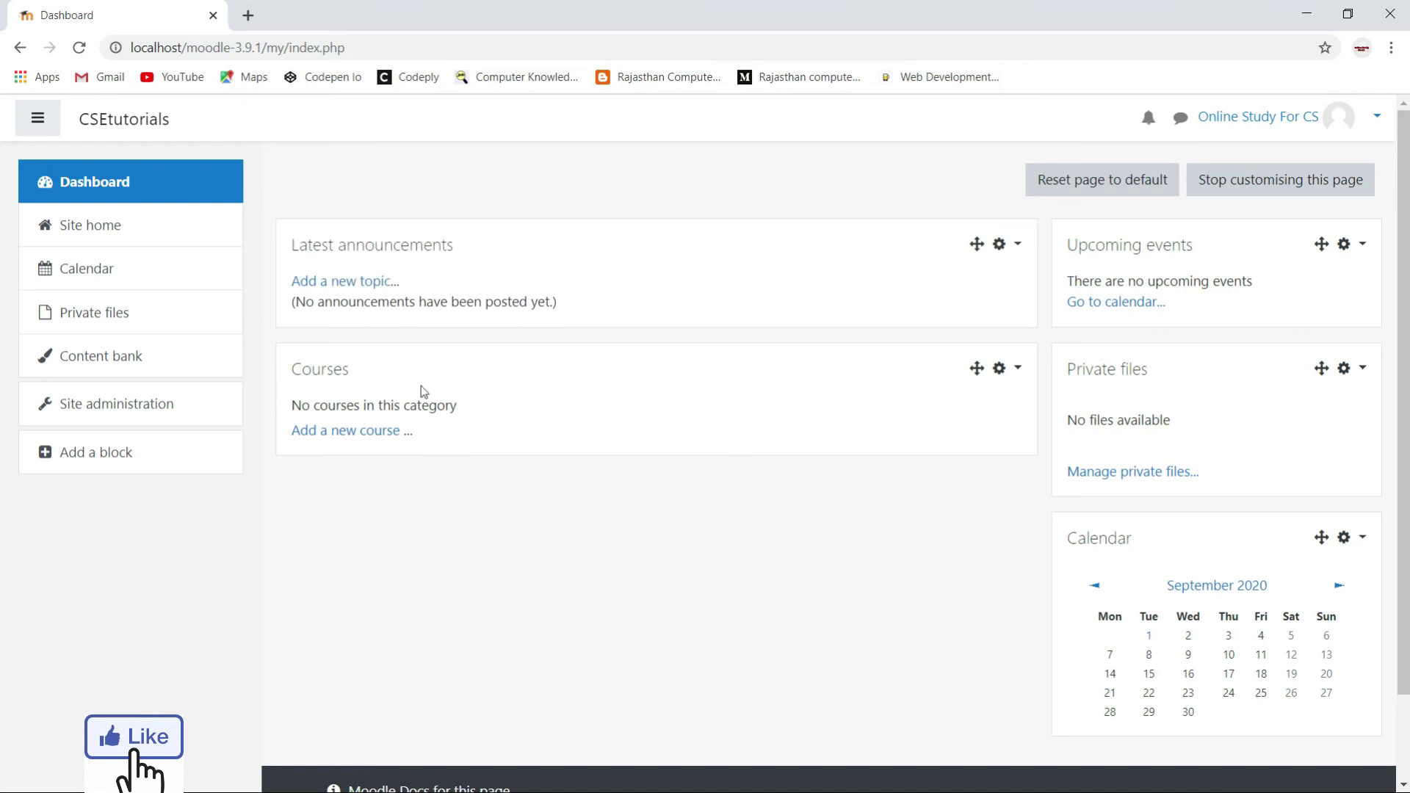